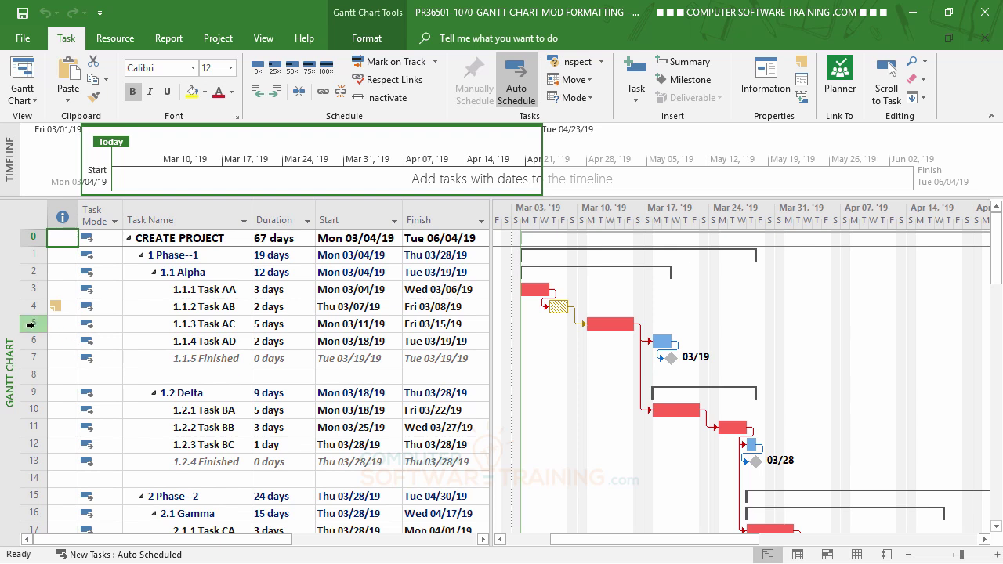
# Step: Move Task AC up one row so it sits directly above Task AB in the Alpha group
pyautogui.click(32, 324)
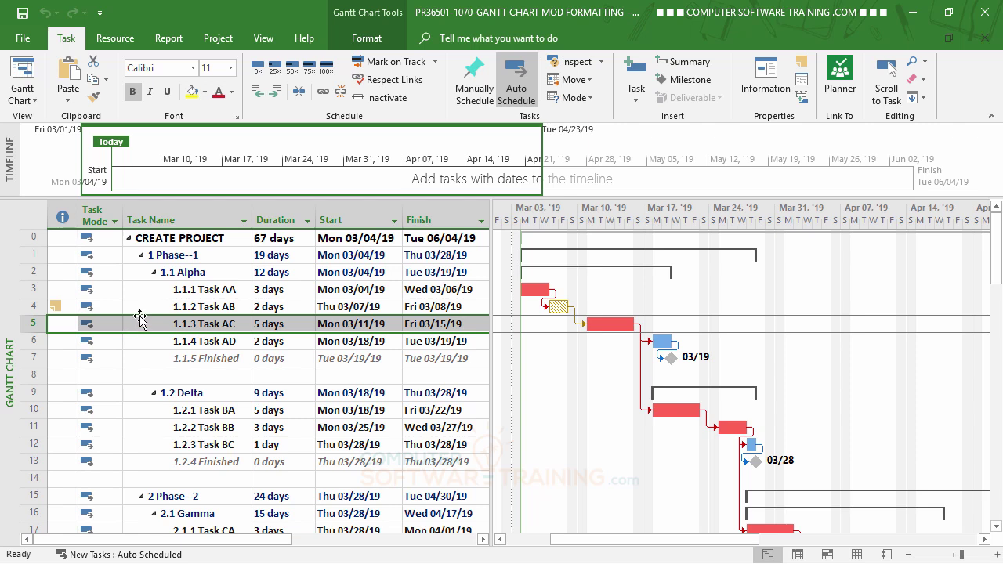
pyautogui.moveTo(139, 317); pyautogui.dragTo(152, 293)
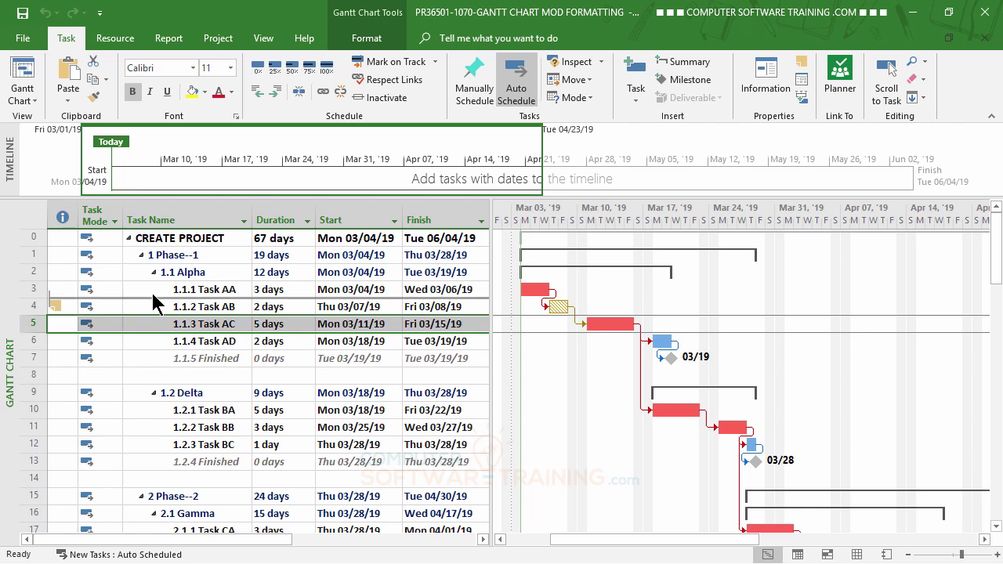
pyautogui.moveTo(152, 293); pyautogui.dragTo(152, 293)
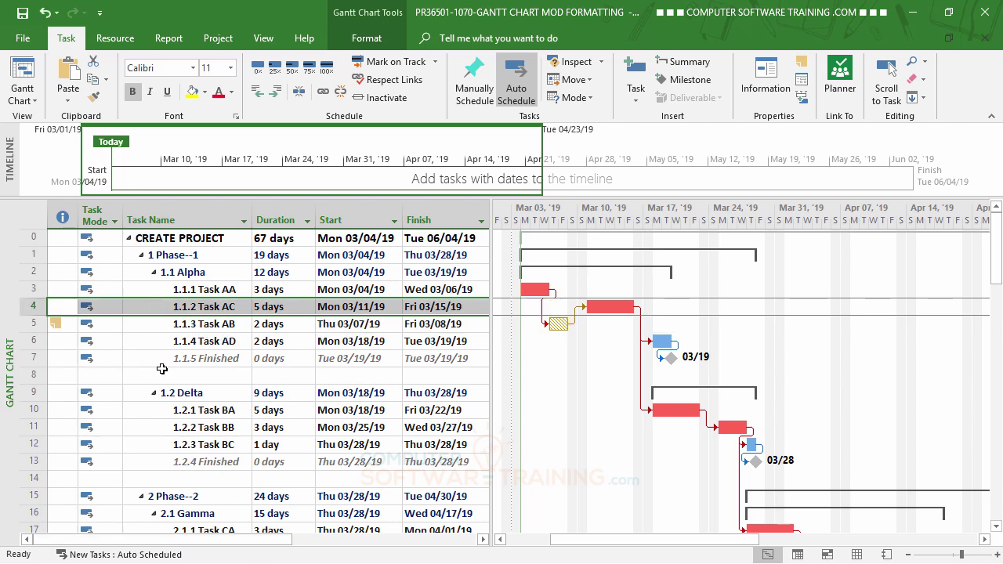
pyautogui.click(137, 359)
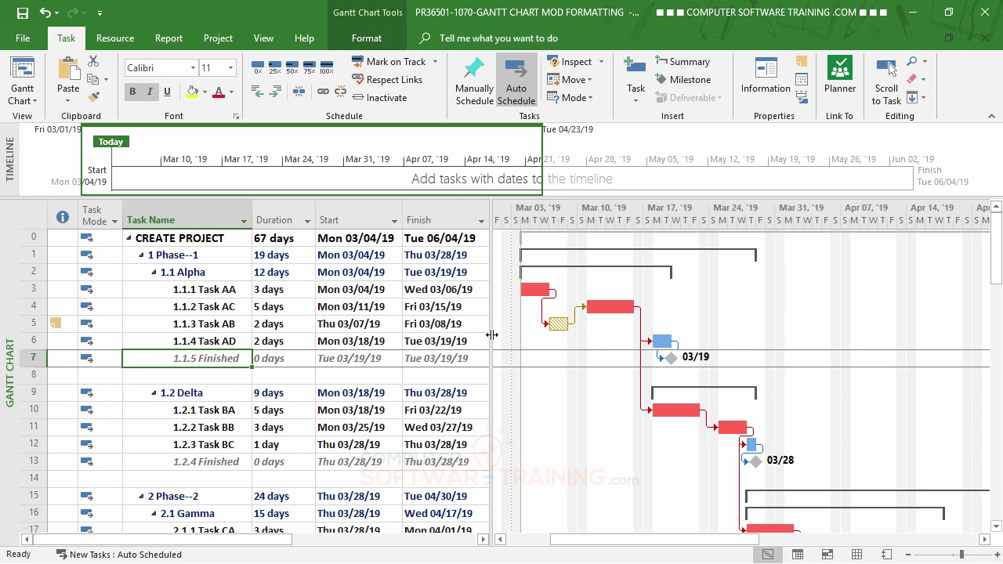
# Step: Reveal the Predecessors column and relink the Alpha tasks, setting predecessor 3 for Task AC, 4 for Task AB and 5 for Task AD
pyautogui.moveTo(491, 334); pyautogui.dragTo(547, 344)
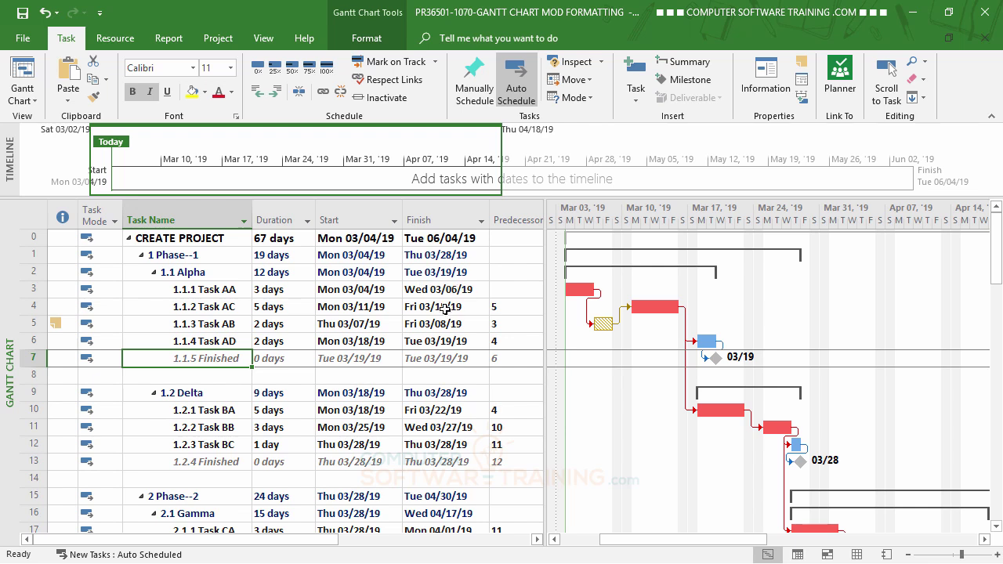
pyautogui.click(502, 309)
pyautogui.click(504, 308)
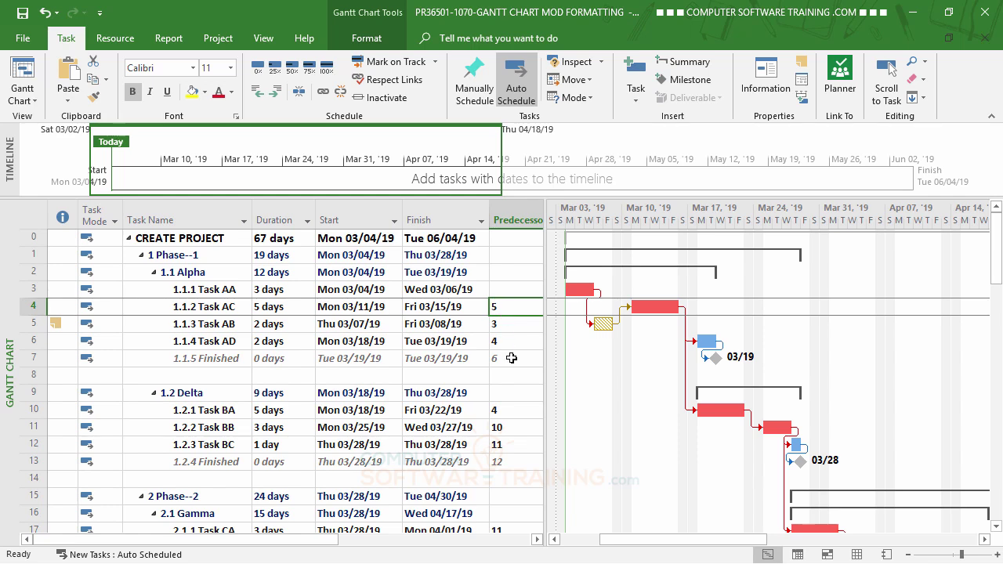
pyautogui.write('3')
pyautogui.press('Return')
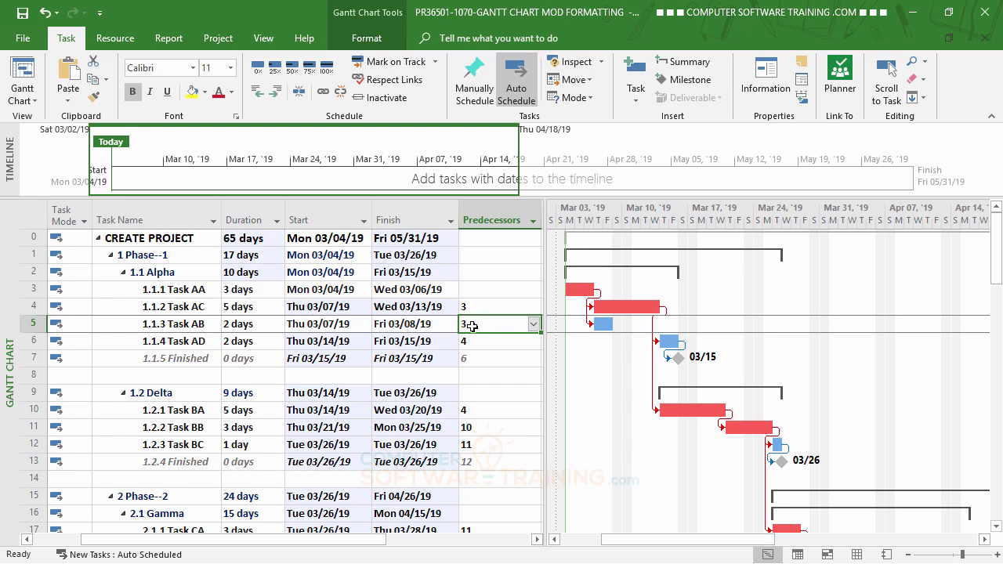
pyautogui.write('4')
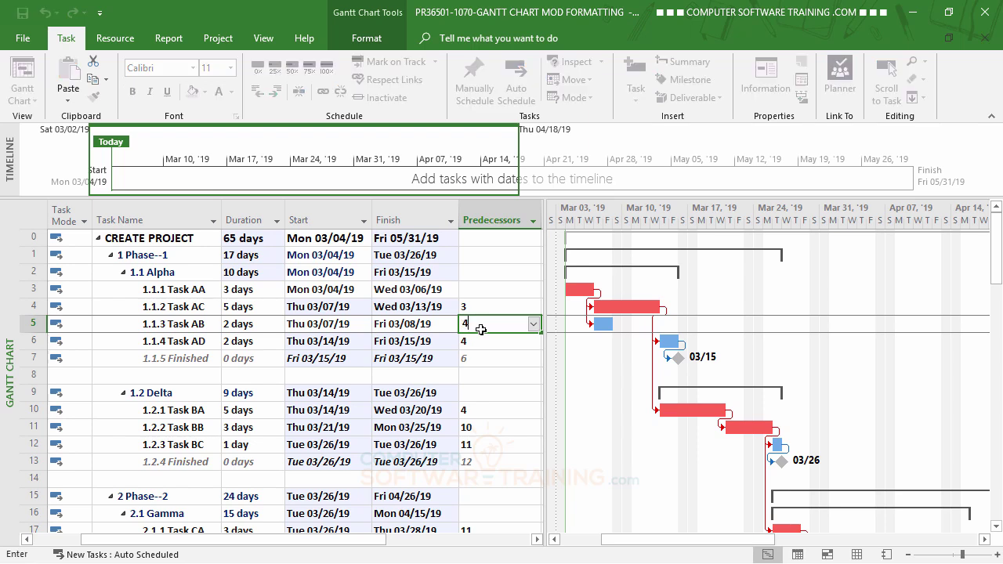
pyautogui.press('Return')
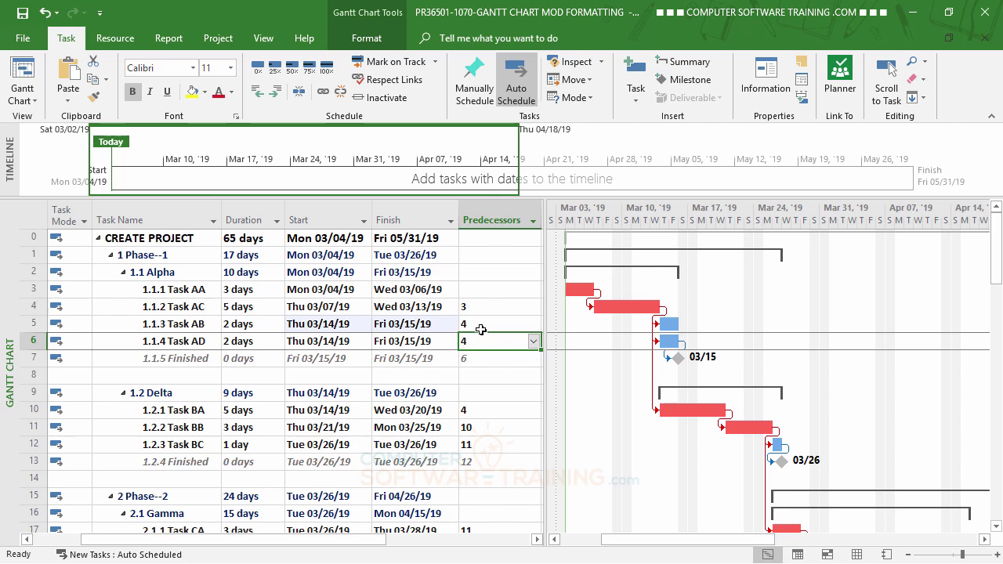
pyautogui.write('5')
pyautogui.press('Return')
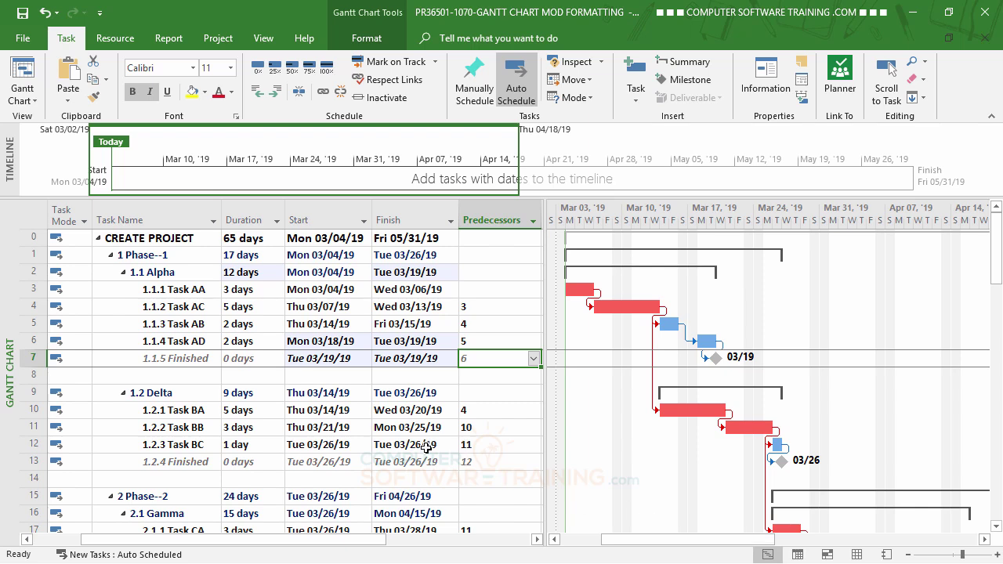
# Step: Move Task CB up one row so it sits directly above Task CA in the Gamma group
pyautogui.scroll(-3, 427, 445)
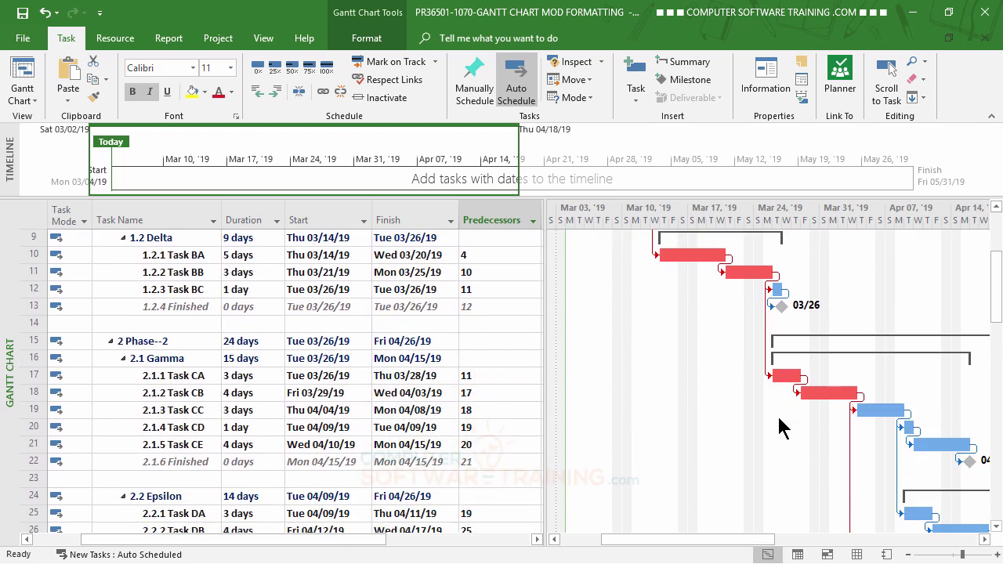
pyautogui.click(314, 392)
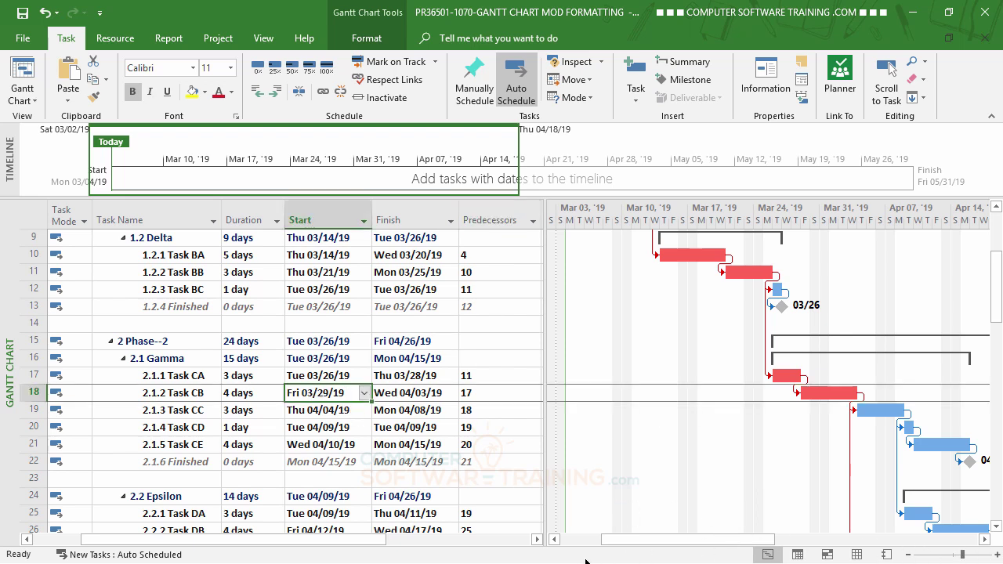
pyautogui.click(554, 539)
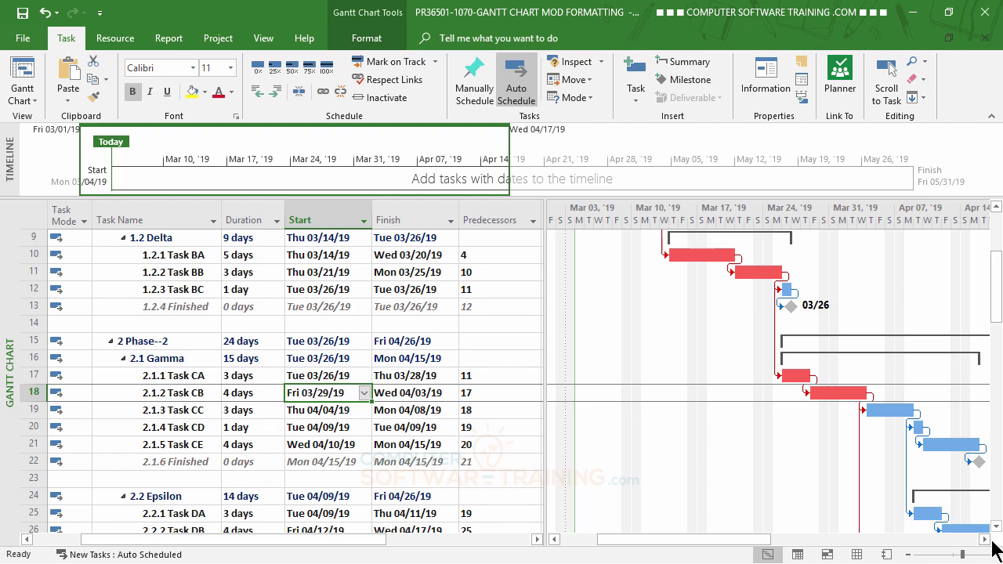
pyautogui.click(985, 540)
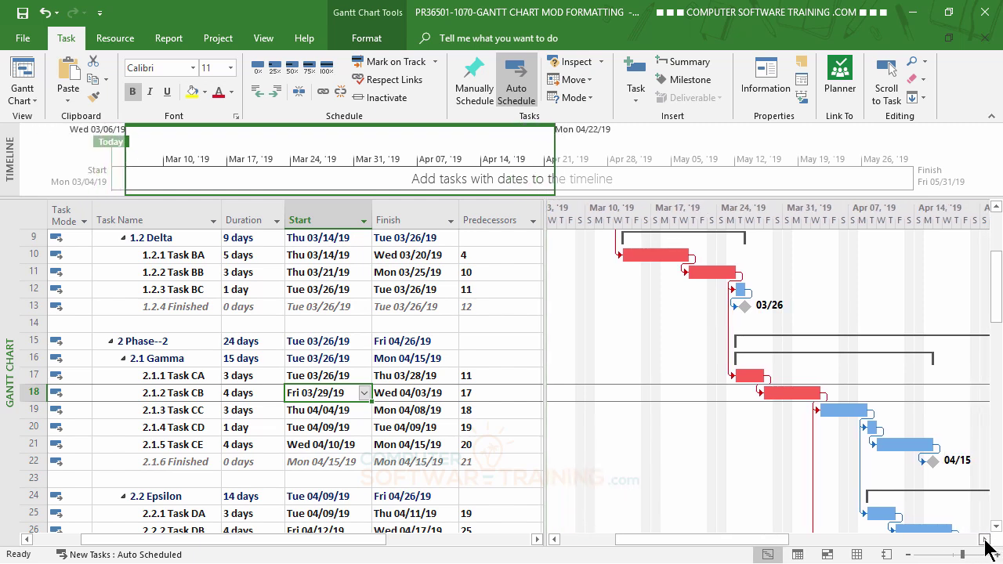
pyautogui.moveTo(984, 539); pyautogui.dragTo(984, 540)
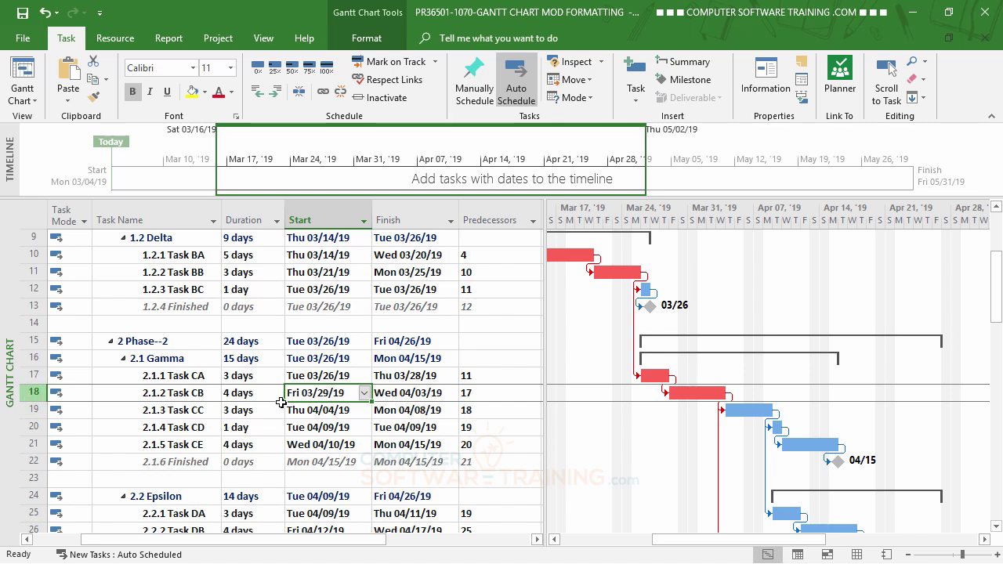
pyautogui.click(37, 395)
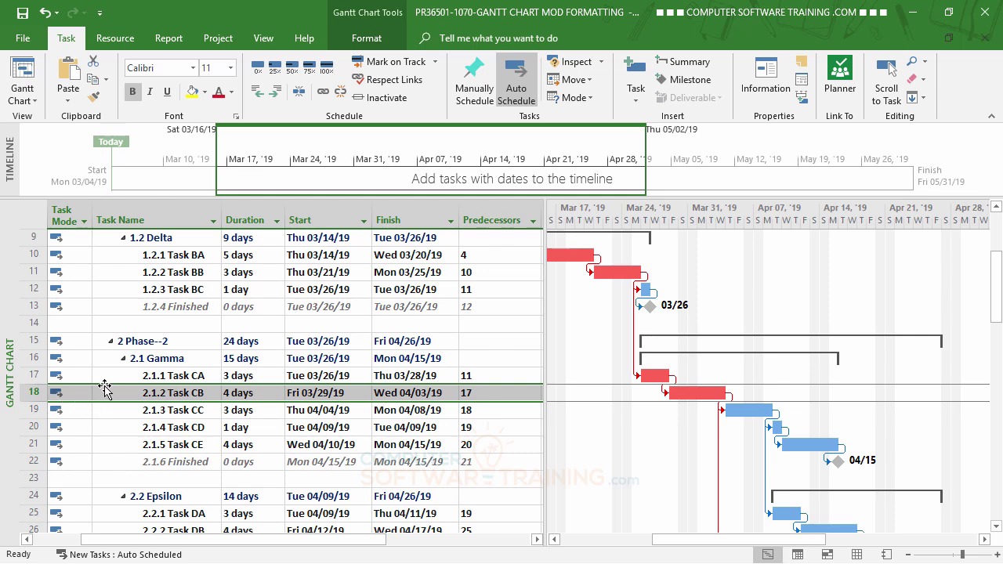
pyautogui.moveTo(104, 383); pyautogui.dragTo(104, 360)
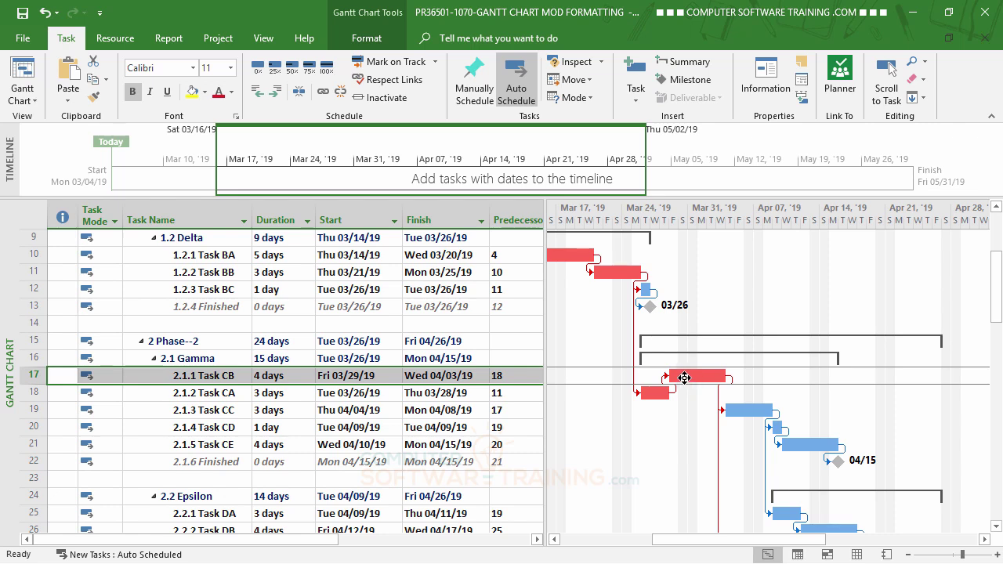
# Step: Relink the Gamma tasks by setting predecessor 11 for Task CB, 17 for Task CA and 18 for Task CC
pyautogui.moveTo(686, 376)
pyautogui.click(502, 377)
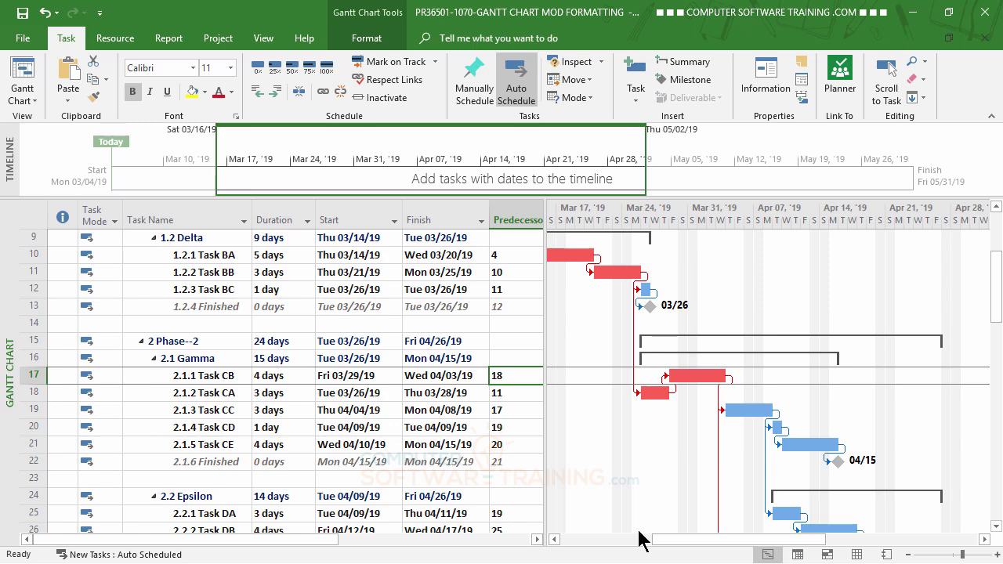
pyautogui.write('11')
pyautogui.press('Return')
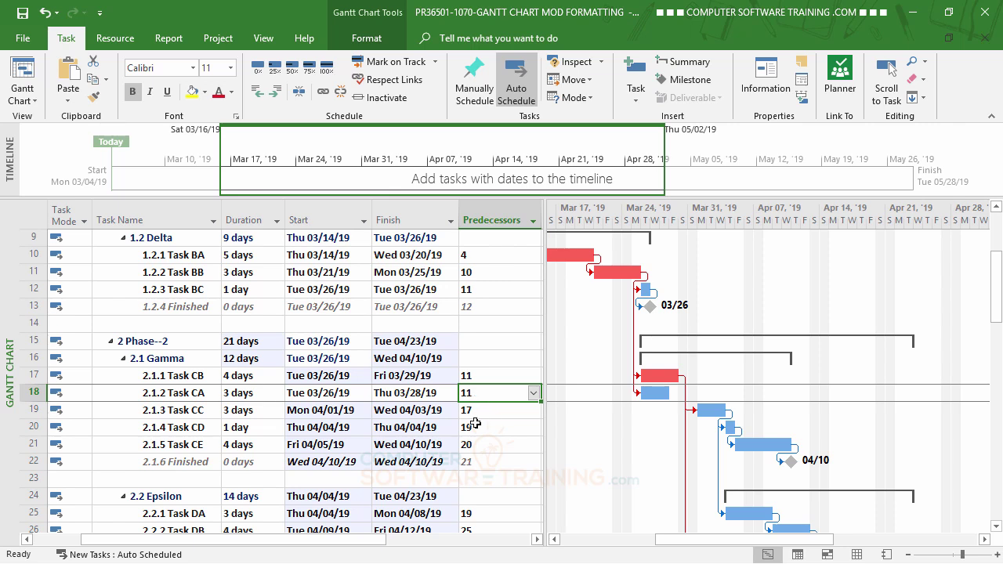
pyautogui.write('17')
pyautogui.press('Return')
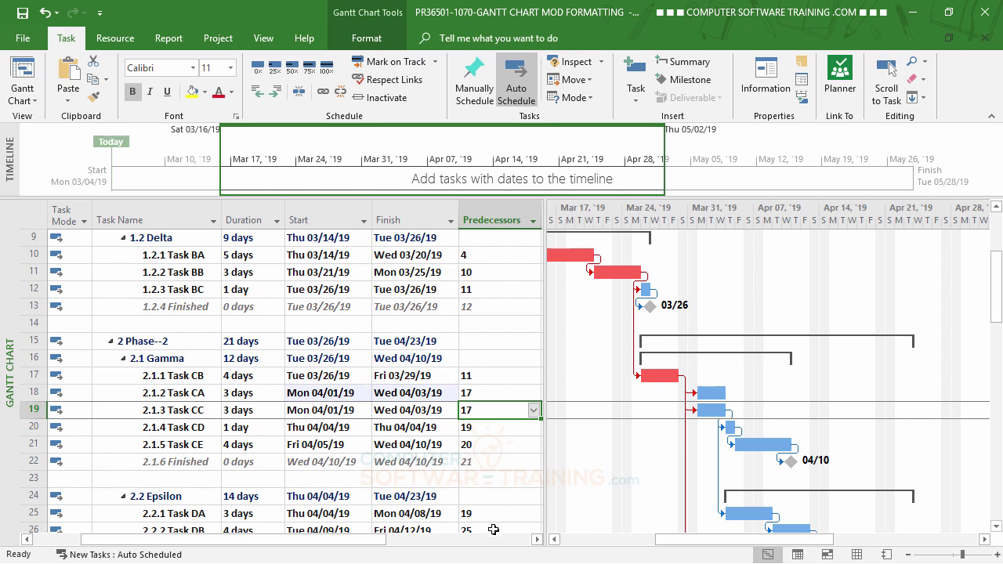
pyautogui.write('1')
pyautogui.press('Return')
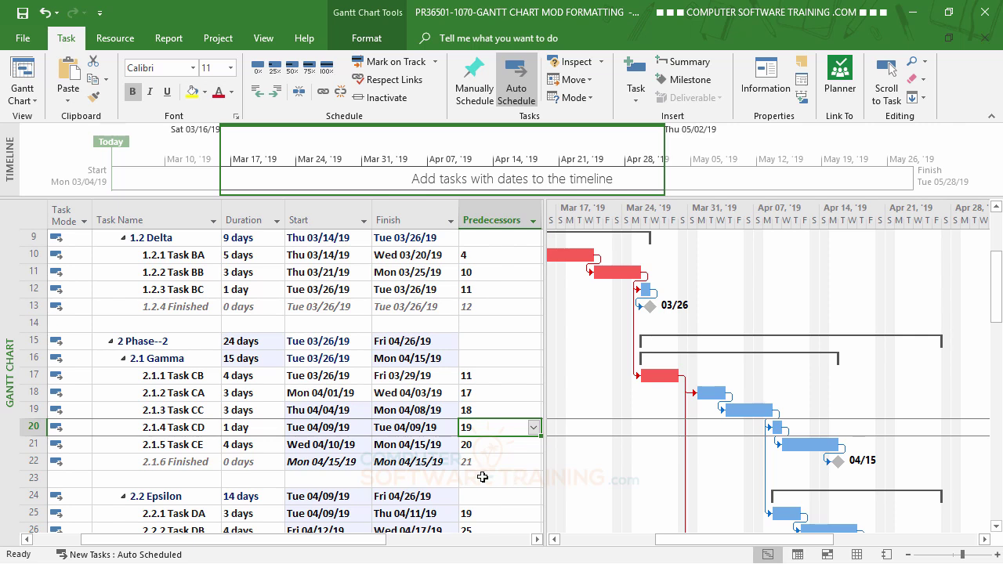
# Step: Insert a new task named Task BAA above Task BB in the Delta group, with a duration of 3 days
pyautogui.scroll(2, 369, 365)
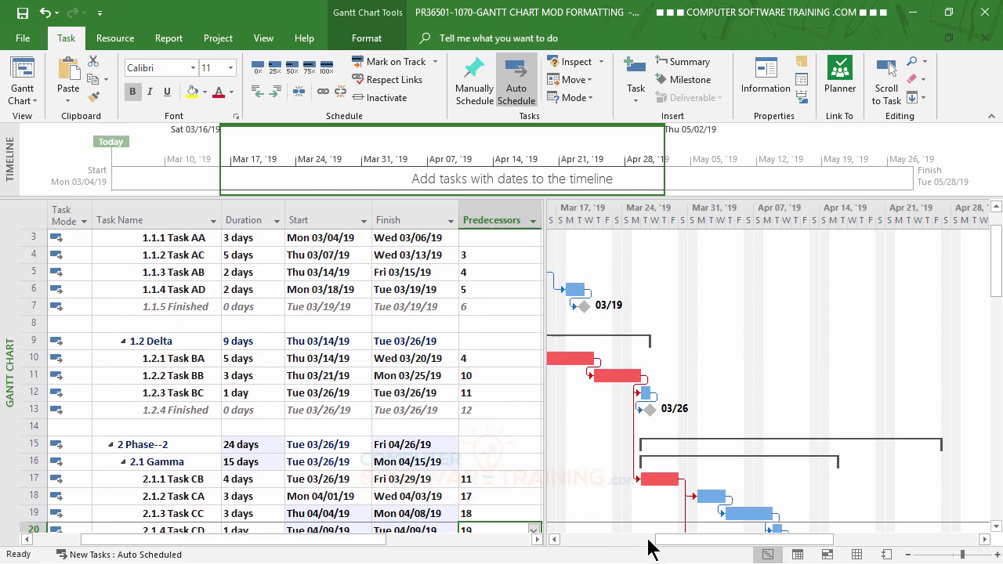
pyautogui.moveTo(663, 541); pyautogui.dragTo(603, 557)
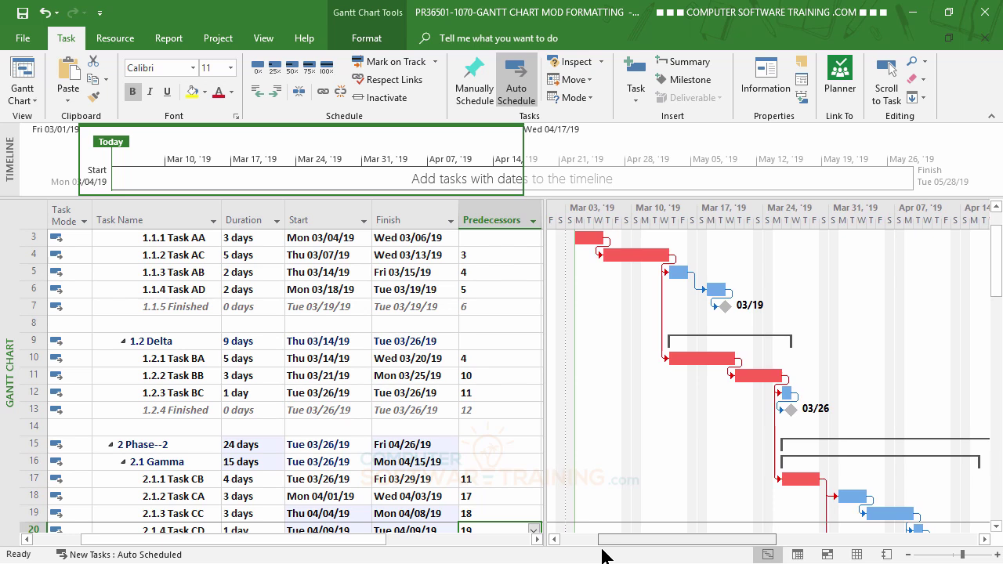
pyautogui.scroll(1, 369, 347)
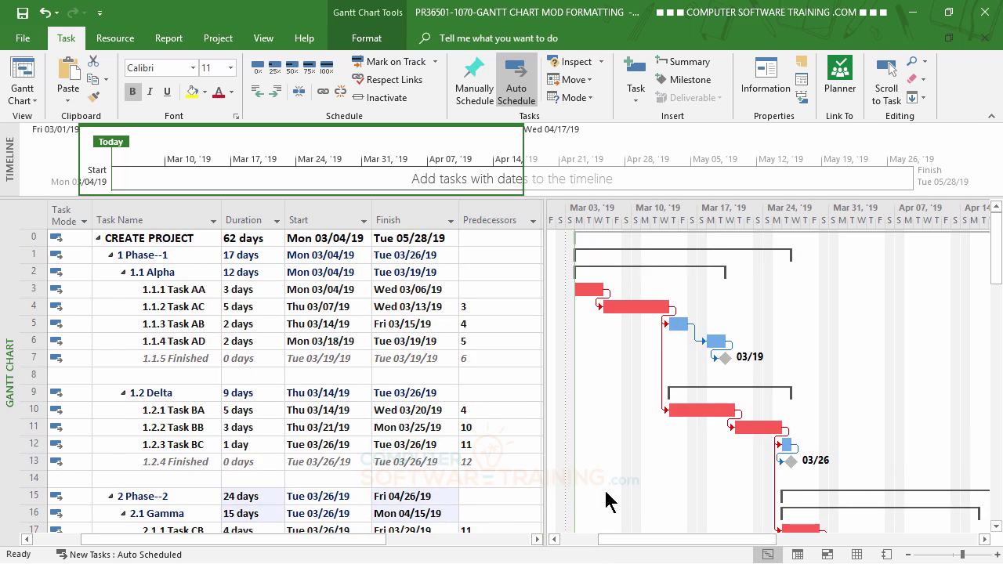
pyautogui.click(176, 427)
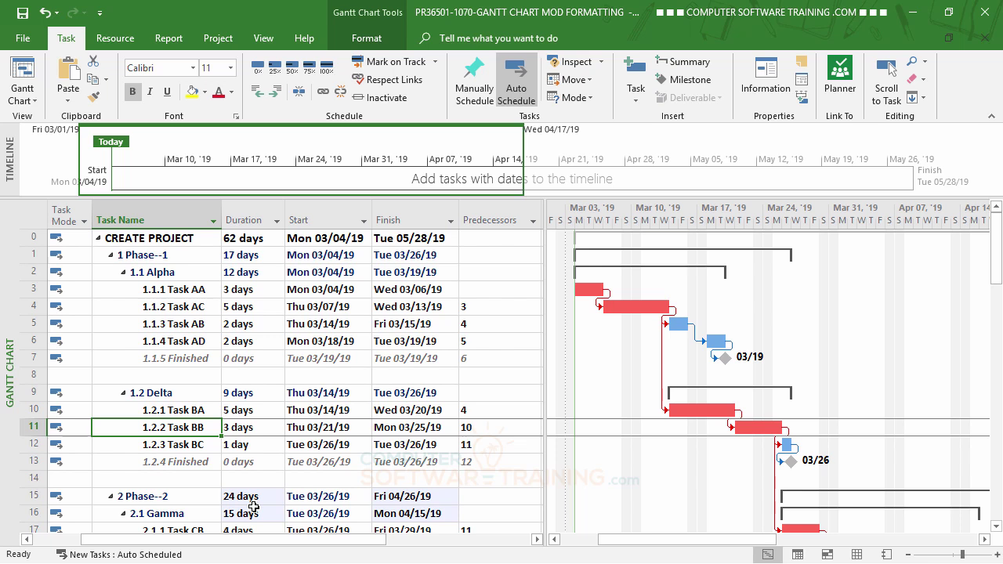
pyautogui.press('Insert')
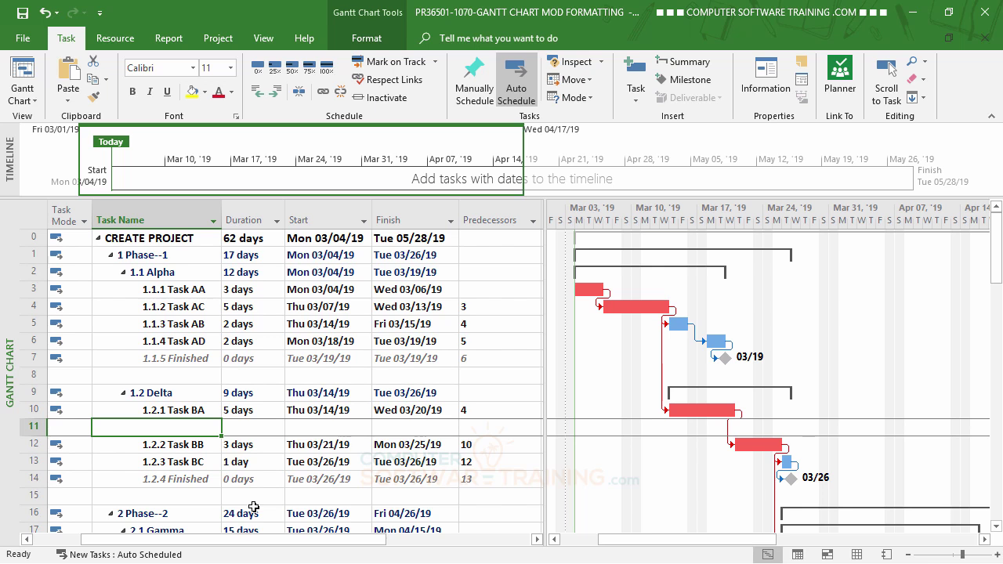
pyautogui.write('Tas')
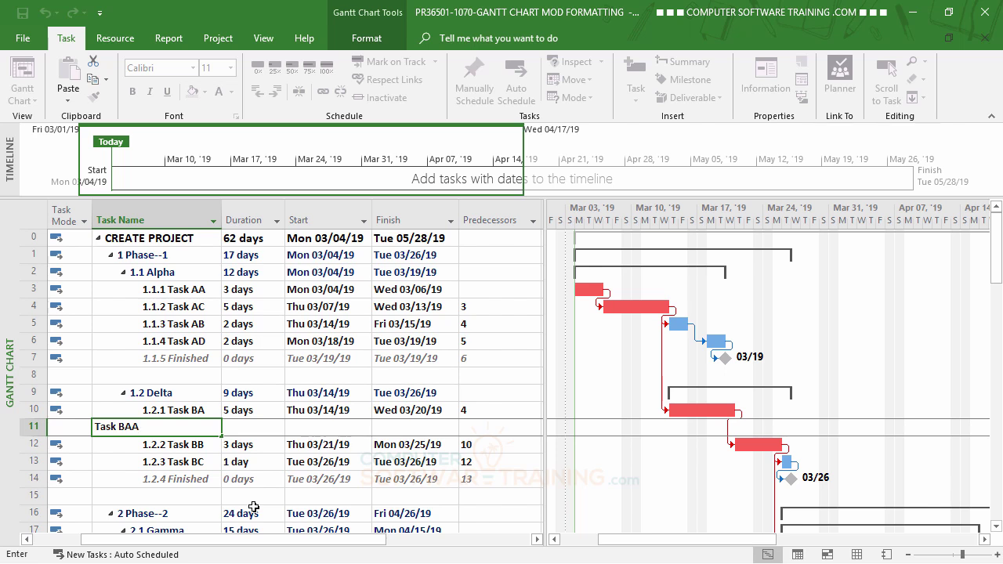
pyautogui.write('k BAA')
pyautogui.press('Tab')
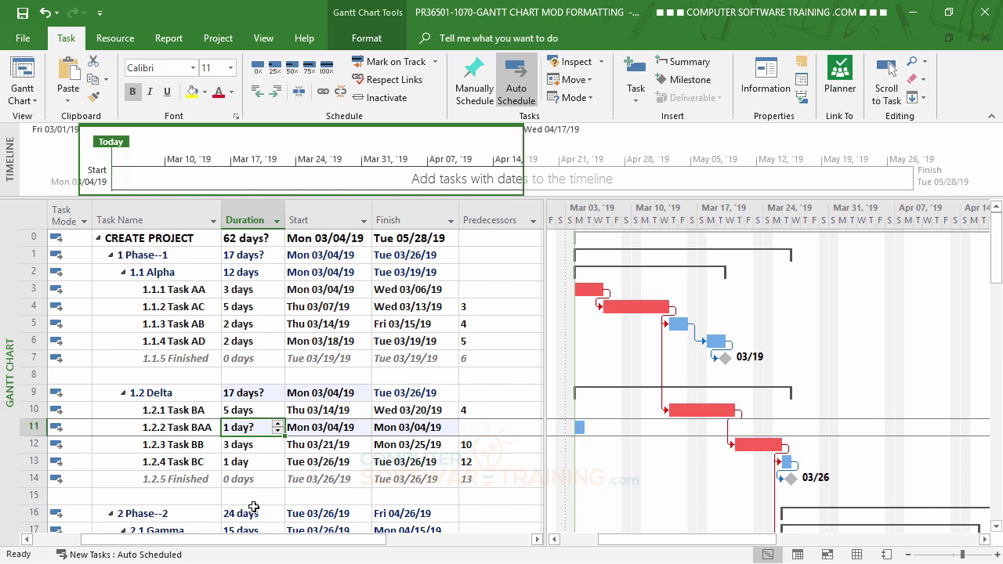
pyautogui.write('3')
pyautogui.press('Return')
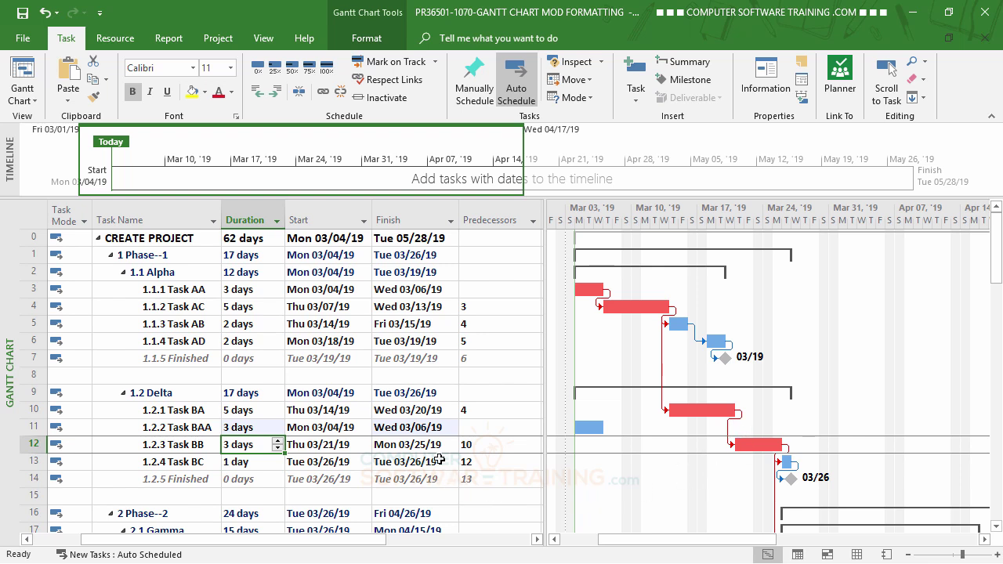
# Step: Link the new task into the Delta sequence by setting predecessor 10 for Task BAA and 11 for Task BB
pyautogui.click(418, 411)
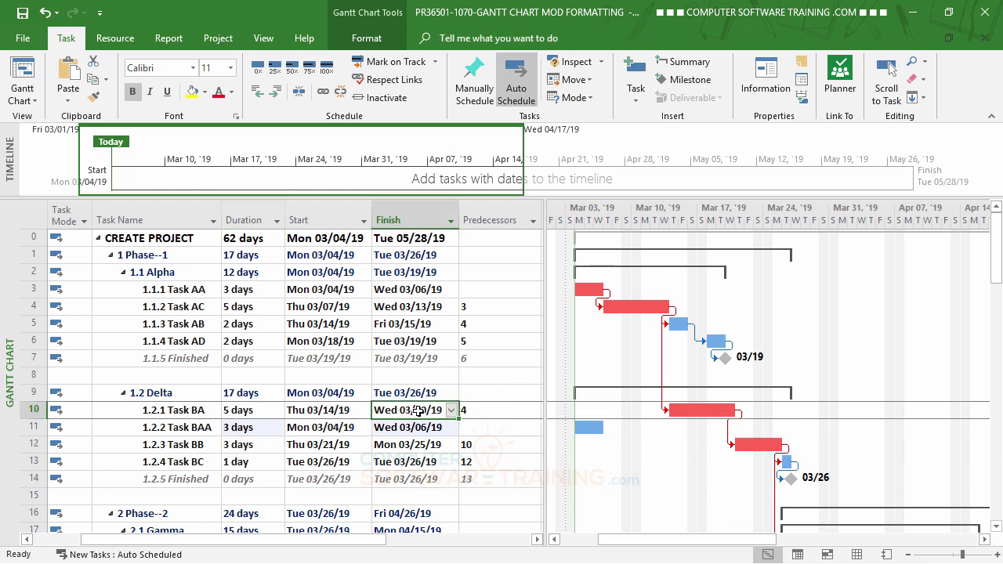
pyautogui.click(476, 432)
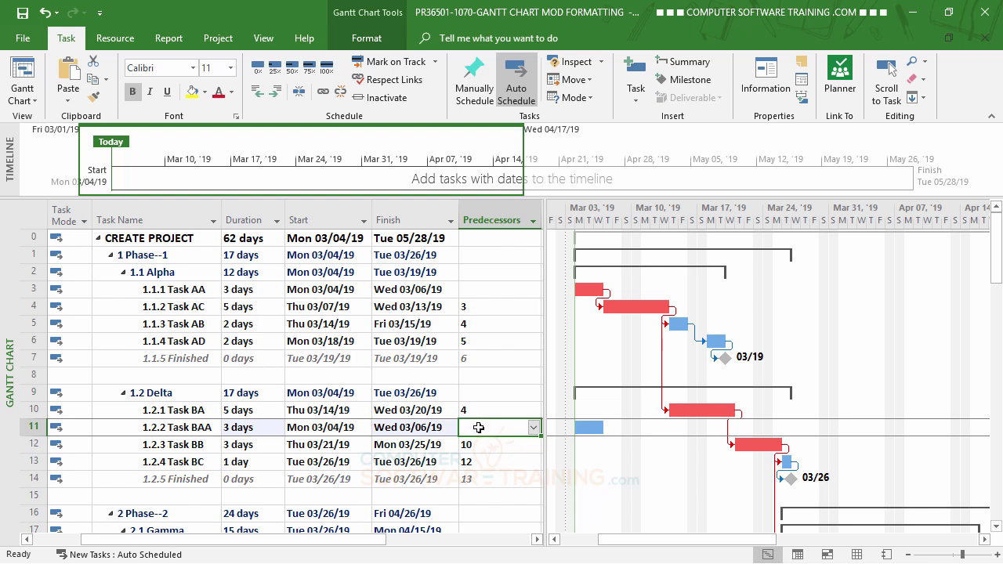
pyautogui.write('1')
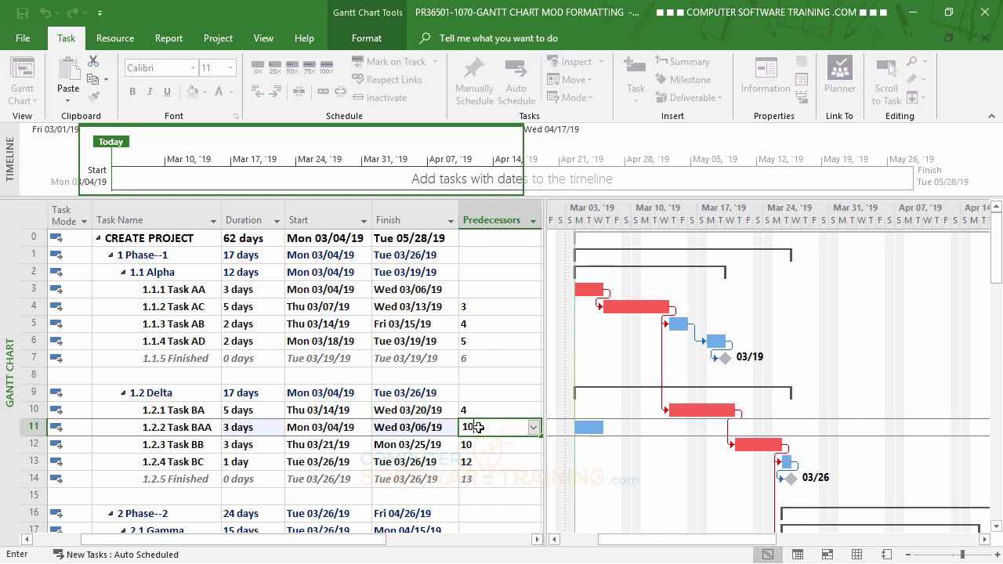
pyautogui.write('0')
pyautogui.press('Return')
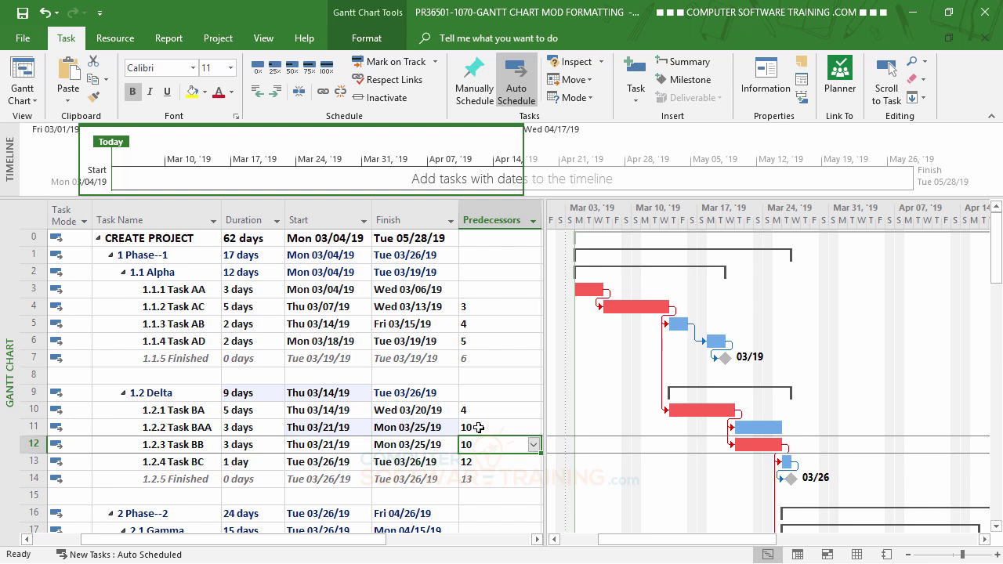
pyautogui.write('11')
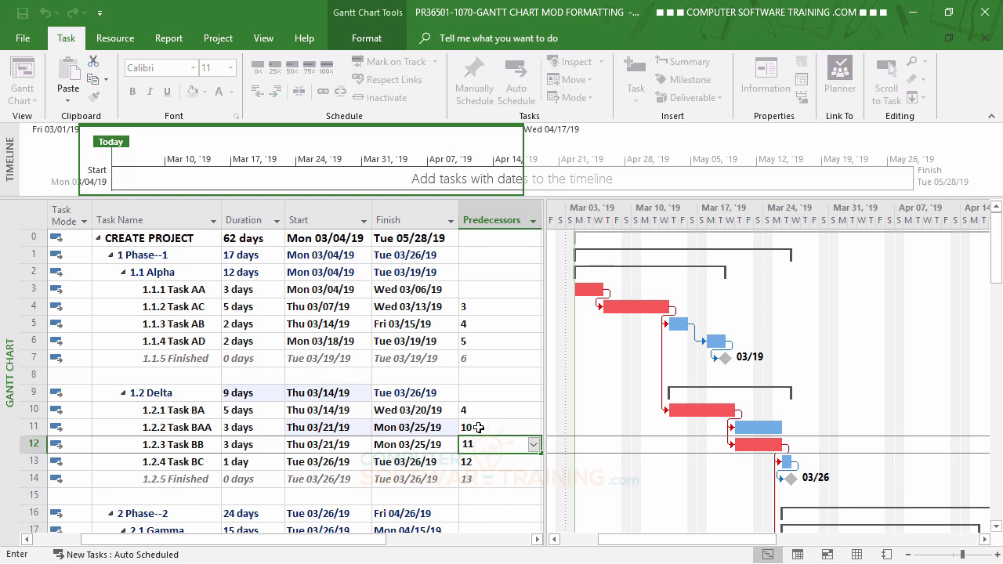
pyautogui.press('Return')
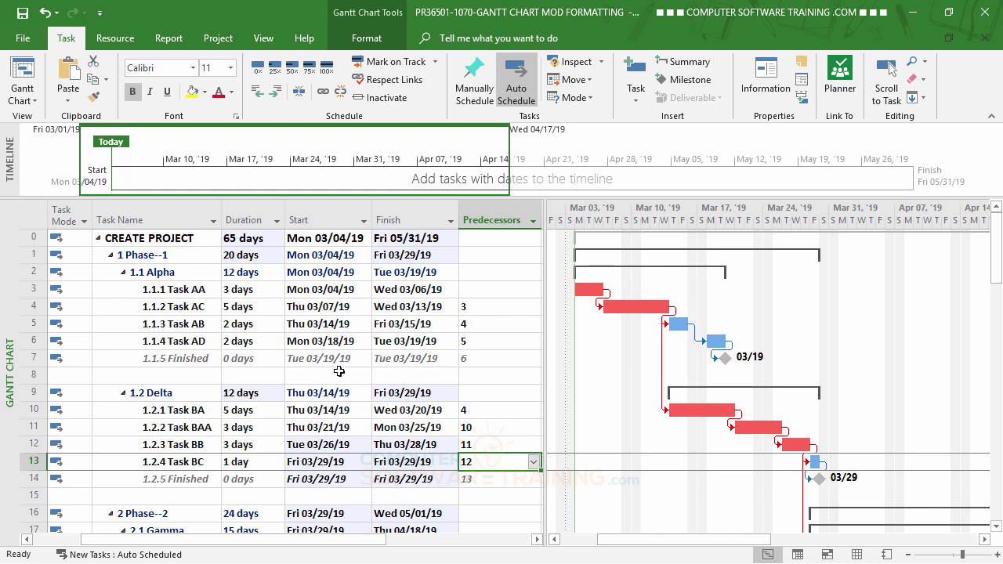
# Step: Delete Task CC from the Gamma group in Phase--2
pyautogui.scroll(-3, 339, 371)
pyautogui.scroll(-1, 339, 371)
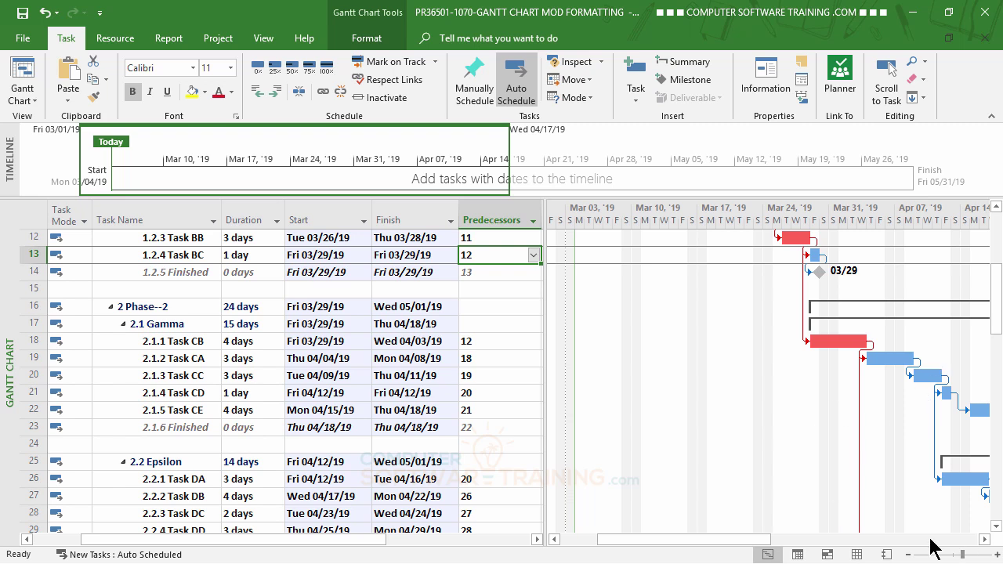
pyautogui.click(174, 378)
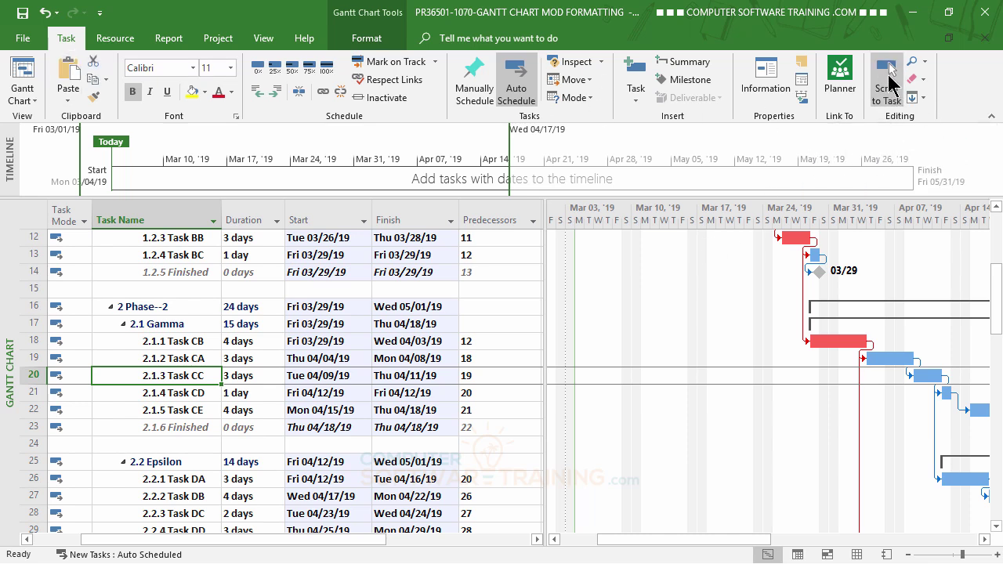
pyautogui.click(888, 78)
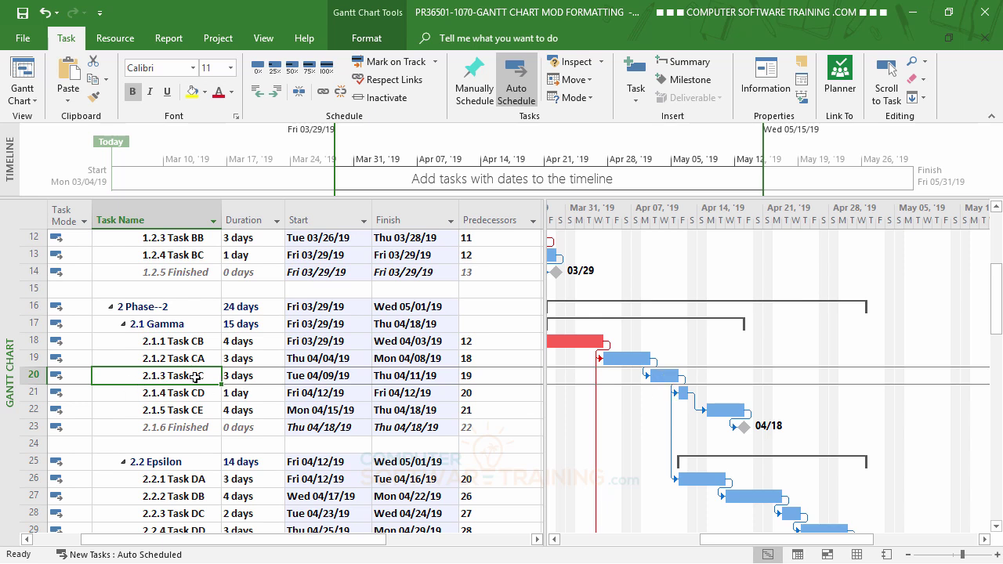
pyautogui.rightClick(31, 376)
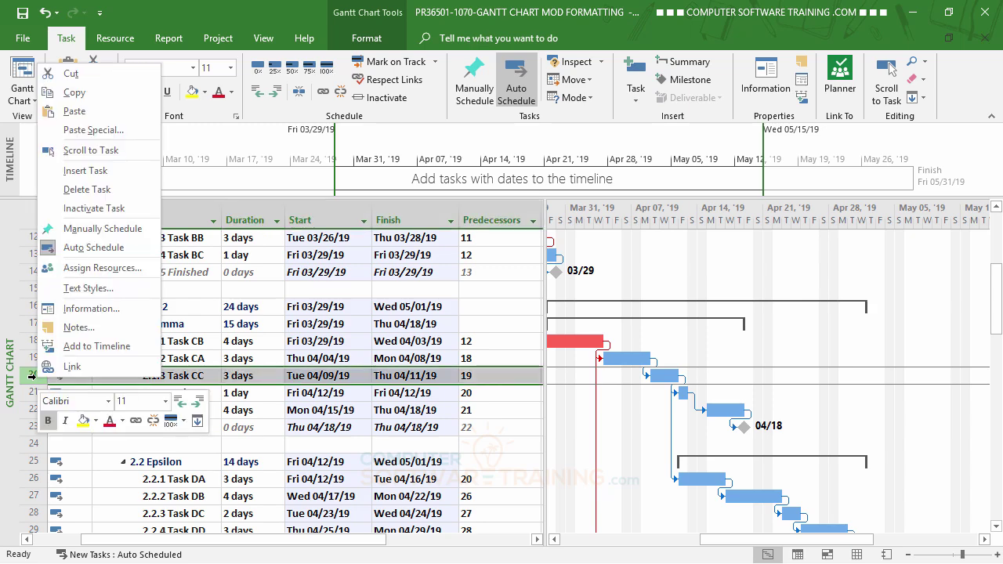
pyautogui.click(86, 189)
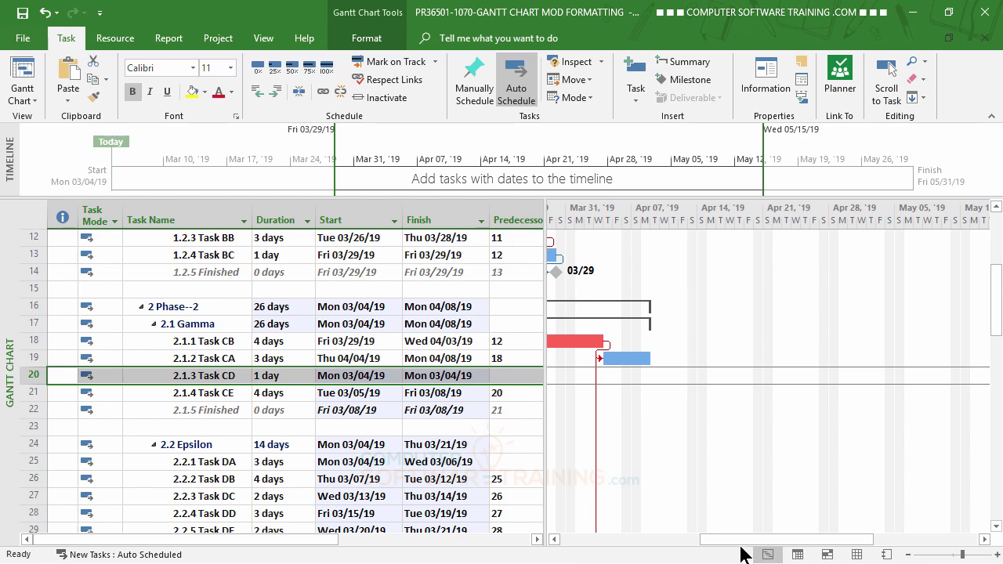
# Step: Relink Task CD in the Gamma group by setting its predecessor to 19
pyautogui.moveTo(742, 544); pyautogui.dragTo(636, 552)
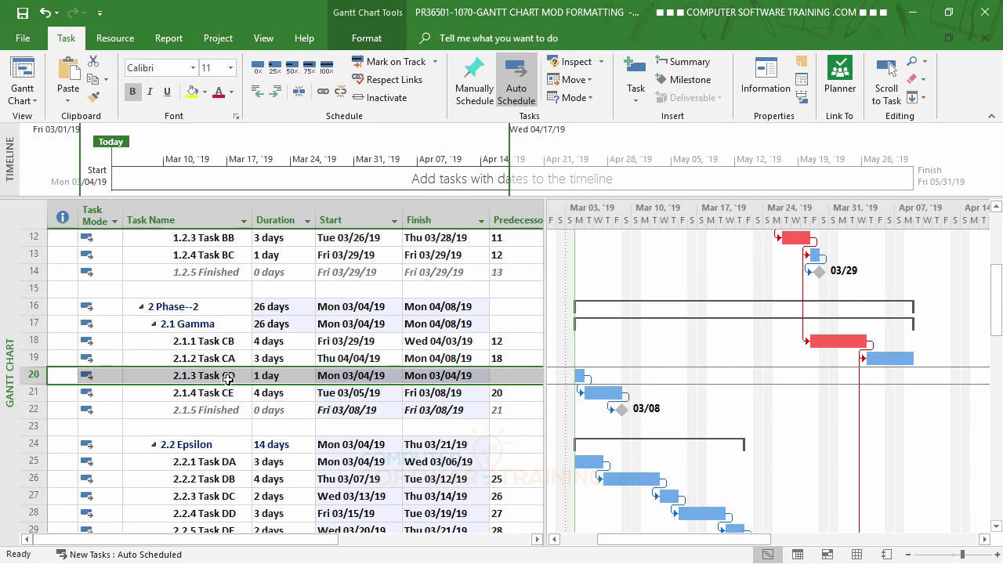
pyautogui.click(505, 379)
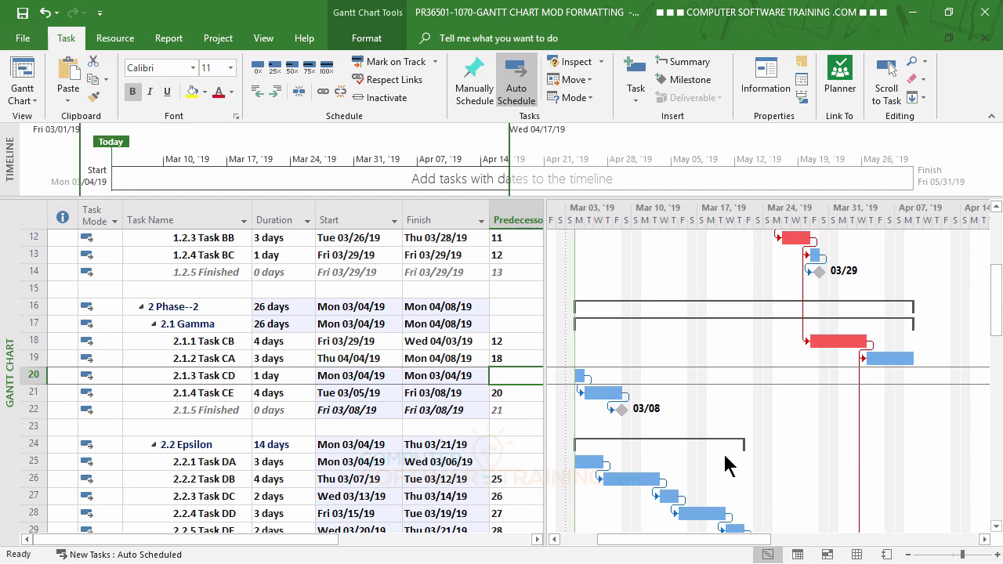
pyautogui.write('19')
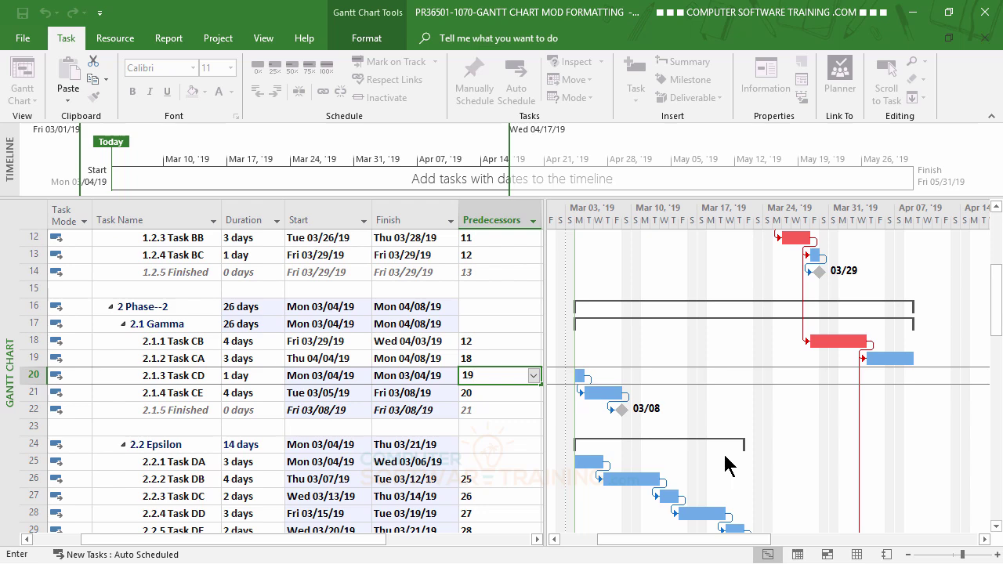
pyautogui.press('Return')
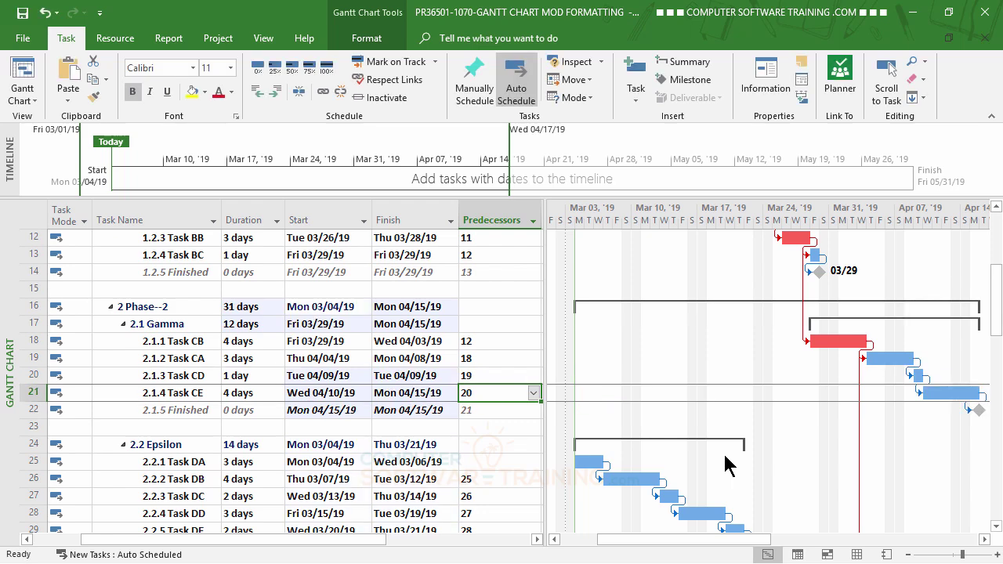
# Step: Link Task DA, the first task of the Epsilon group, to predecessor 18
pyautogui.scroll(-3, 725, 465)
pyautogui.scroll(2, 726, 459)
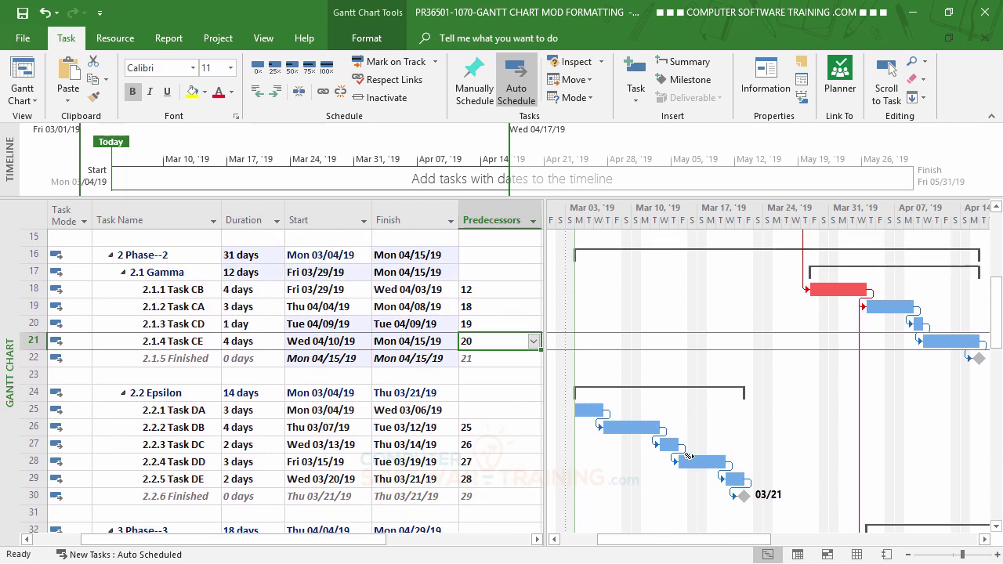
pyautogui.click(475, 411)
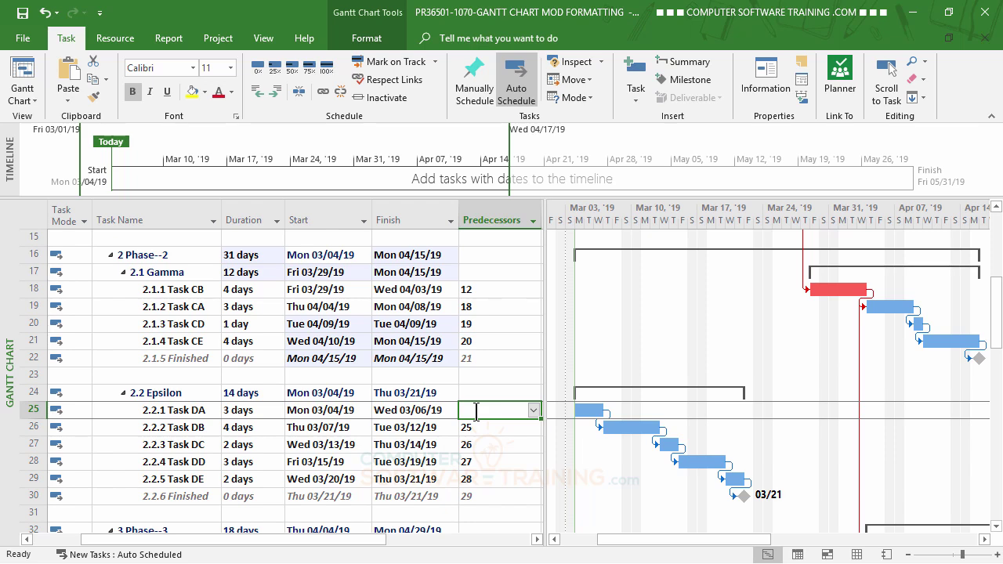
pyautogui.write('18')
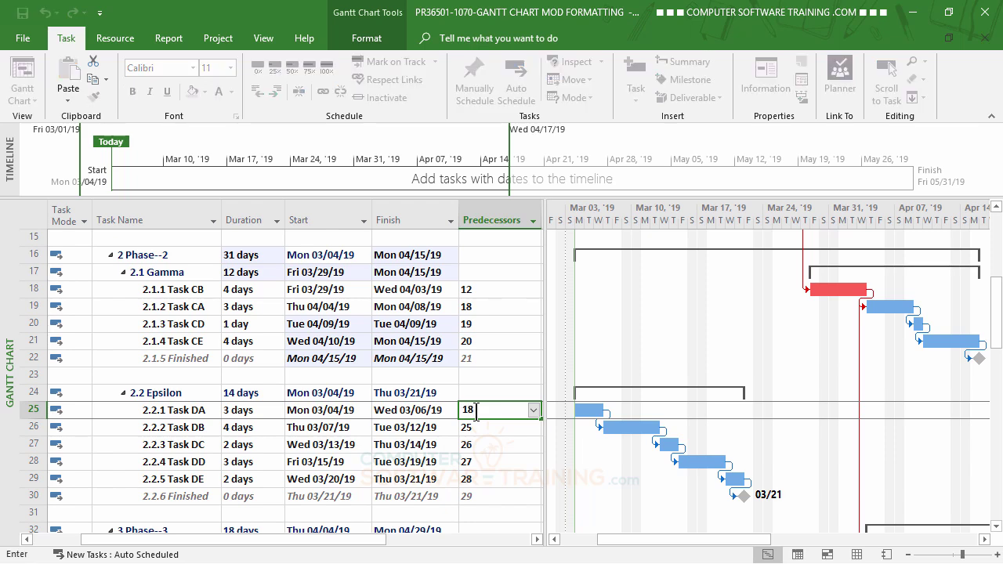
pyautogui.press('Return')
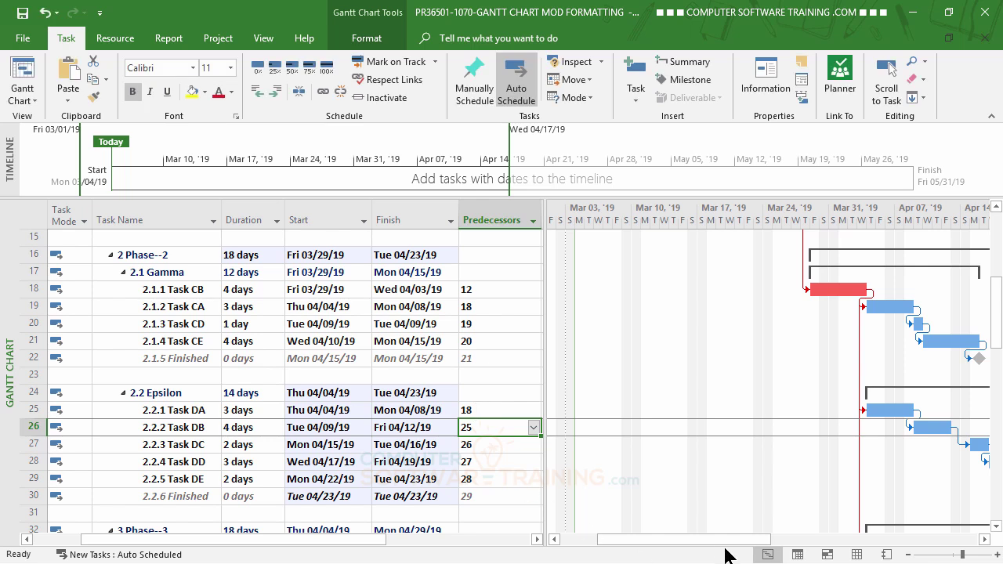
# Step: Examine the task bars and predecessor links from the Delta group through the Beta group
pyautogui.moveTo(705, 541); pyautogui.dragTo(745, 549)
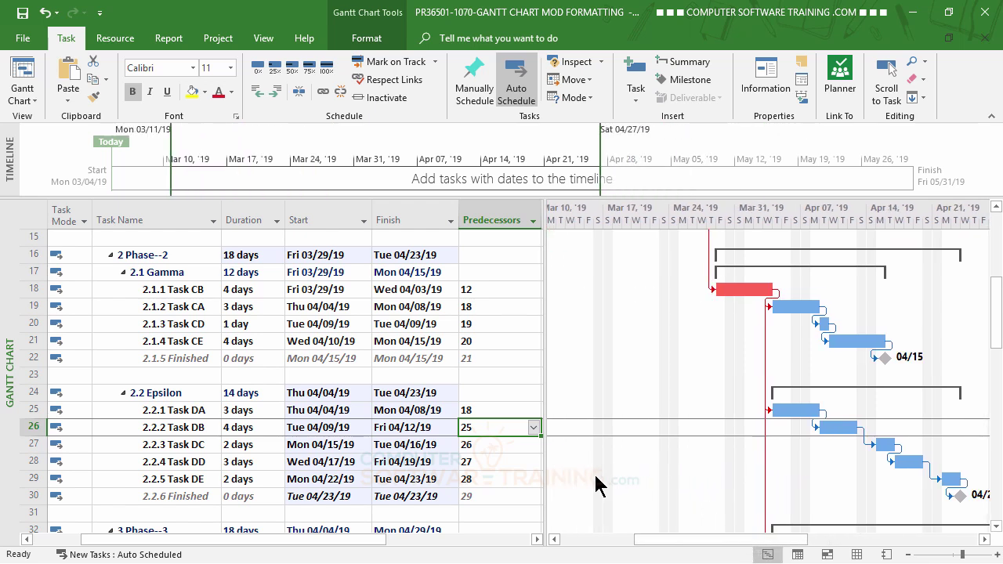
pyautogui.click(476, 410)
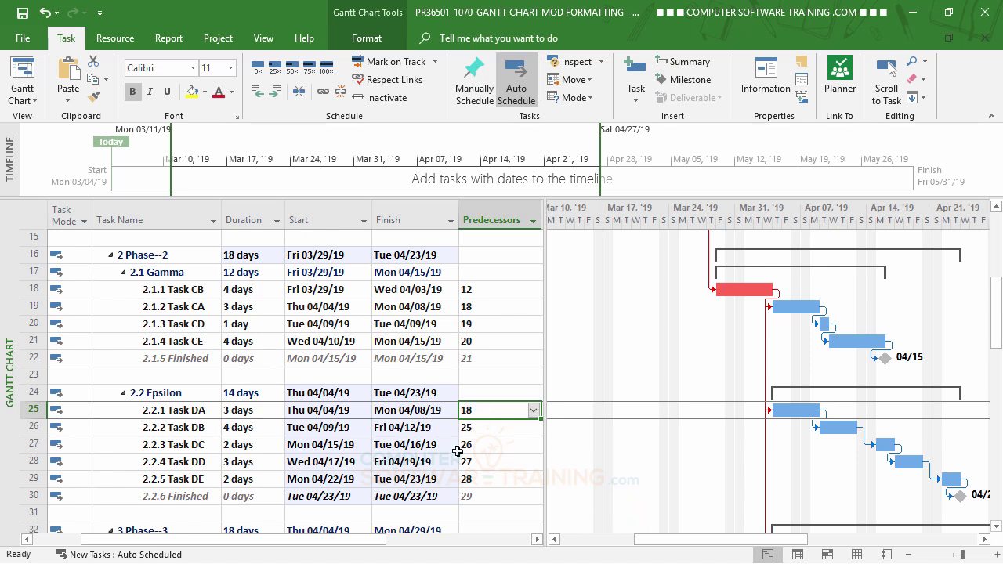
pyautogui.scroll(-2, 417, 436)
pyautogui.scroll(-3, 417, 436)
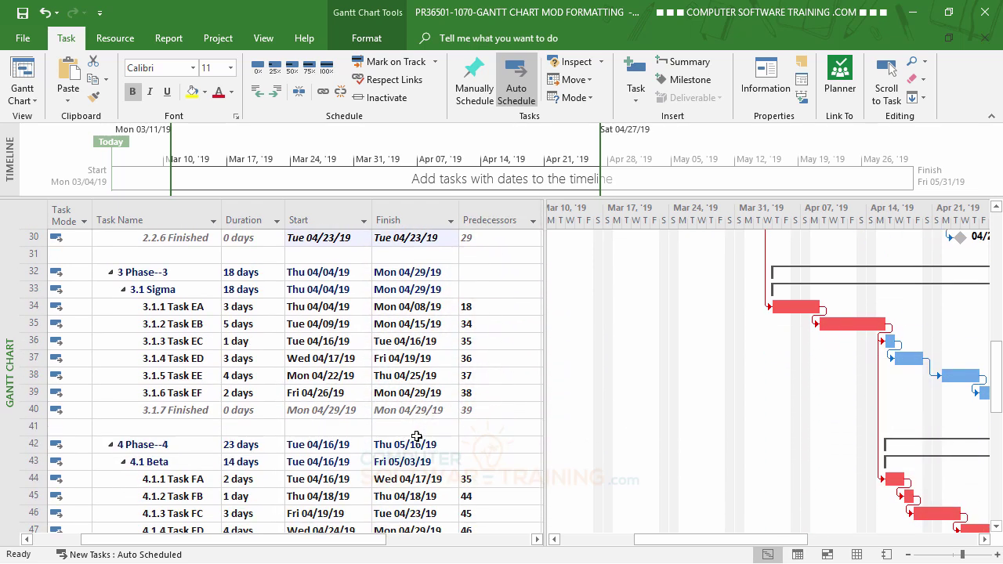
pyautogui.scroll(4, 412, 376)
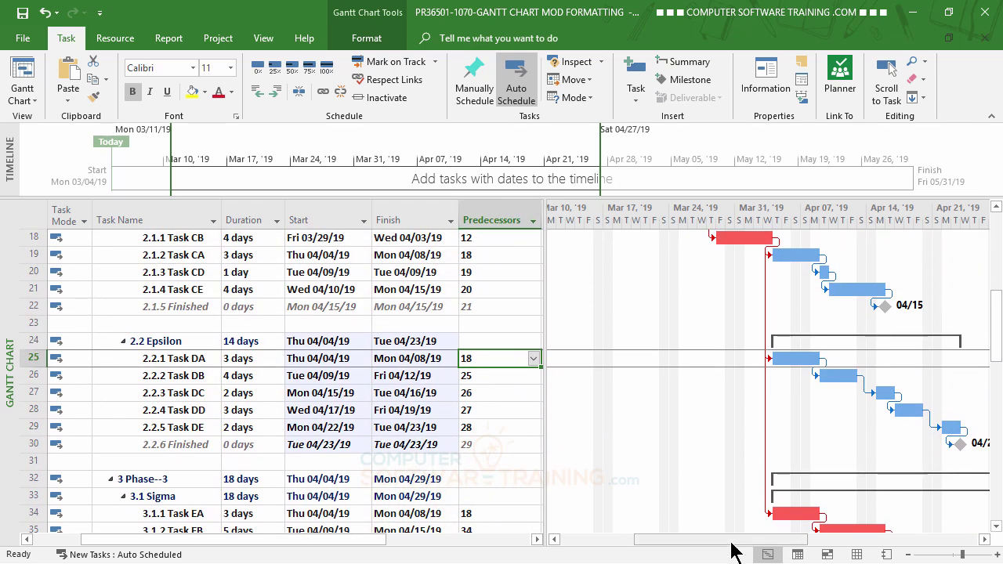
pyautogui.moveTo(731, 544); pyautogui.dragTo(789, 545)
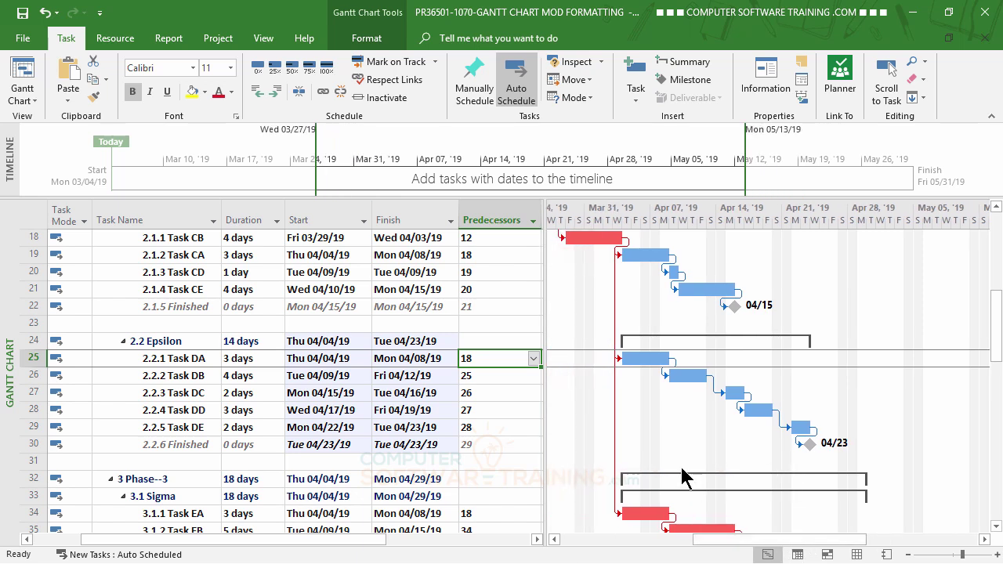
pyautogui.scroll(-4, 521, 443)
pyautogui.scroll(5, 471, 499)
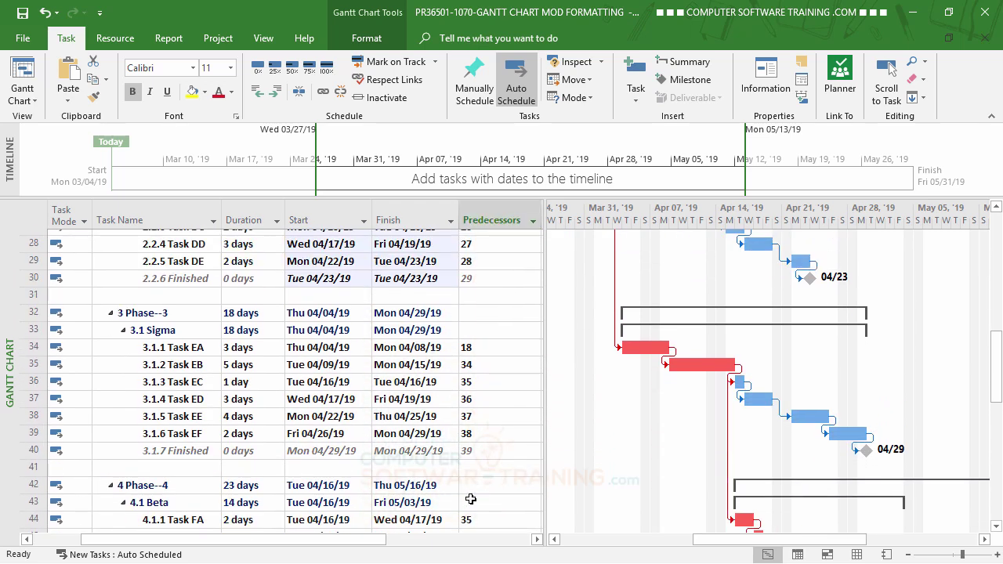
pyautogui.scroll(-2, 483, 444)
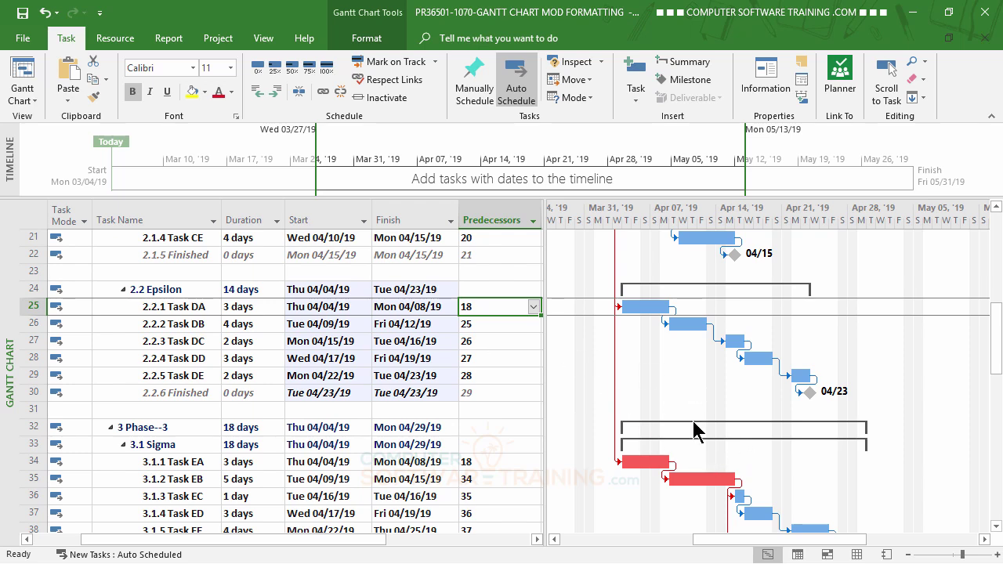
pyautogui.scroll(-5, 693, 427)
pyautogui.scroll(5, 693, 427)
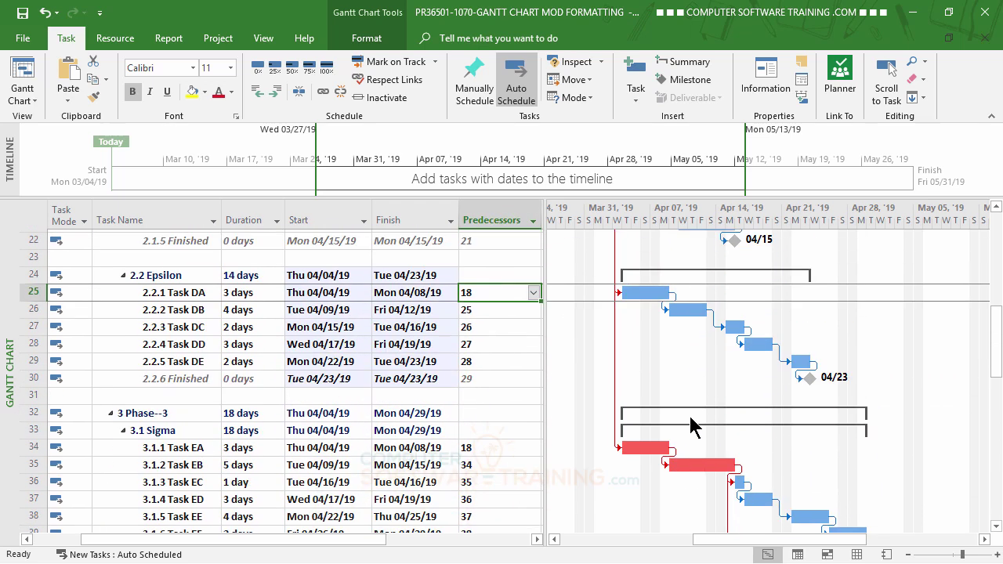
pyautogui.scroll(-5, 693, 427)
pyautogui.scroll(6, 693, 427)
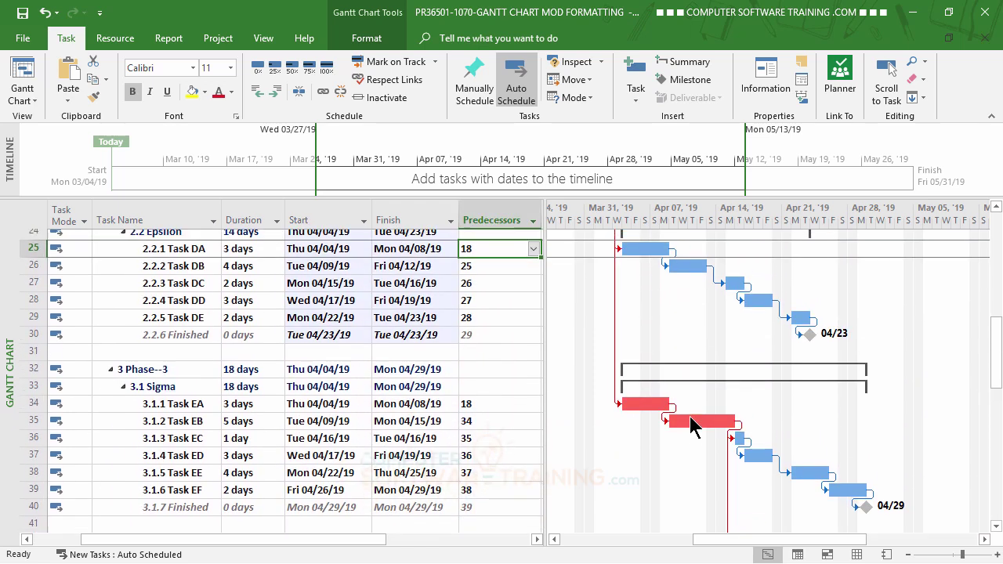
pyautogui.scroll(3, 693, 428)
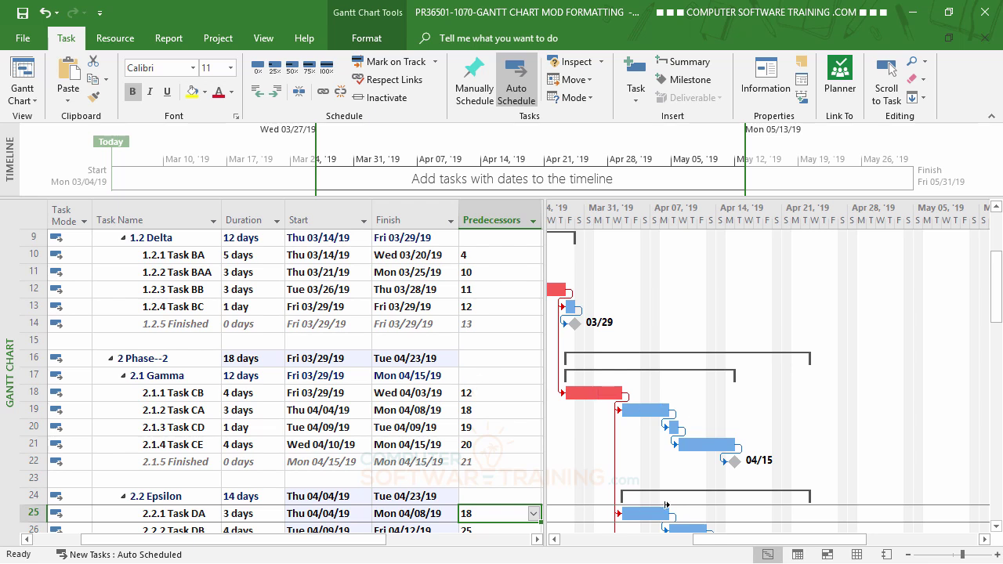
pyautogui.moveTo(765, 541); pyautogui.dragTo(705, 542)
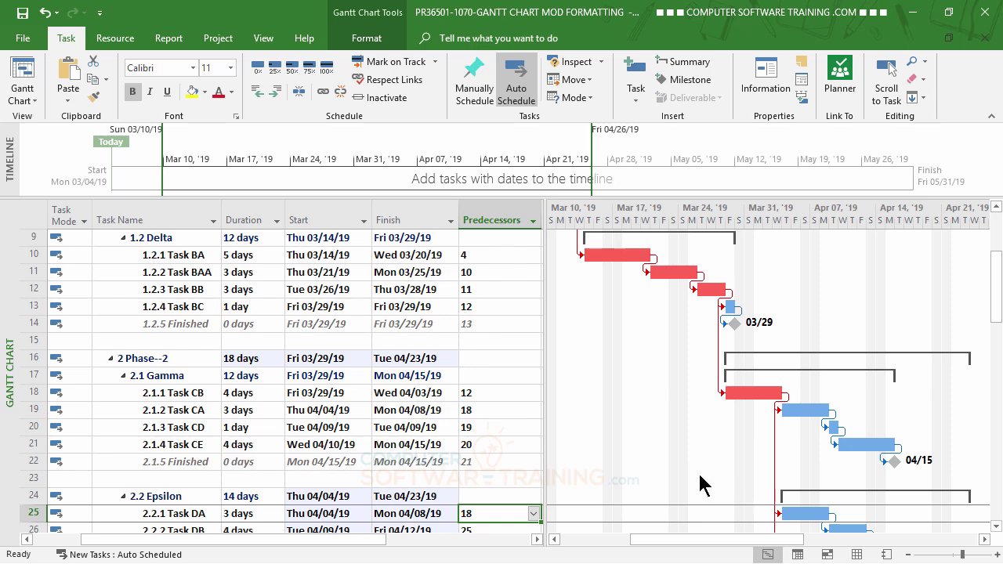
pyautogui.scroll(-5, 700, 482)
pyautogui.scroll(-3, 700, 483)
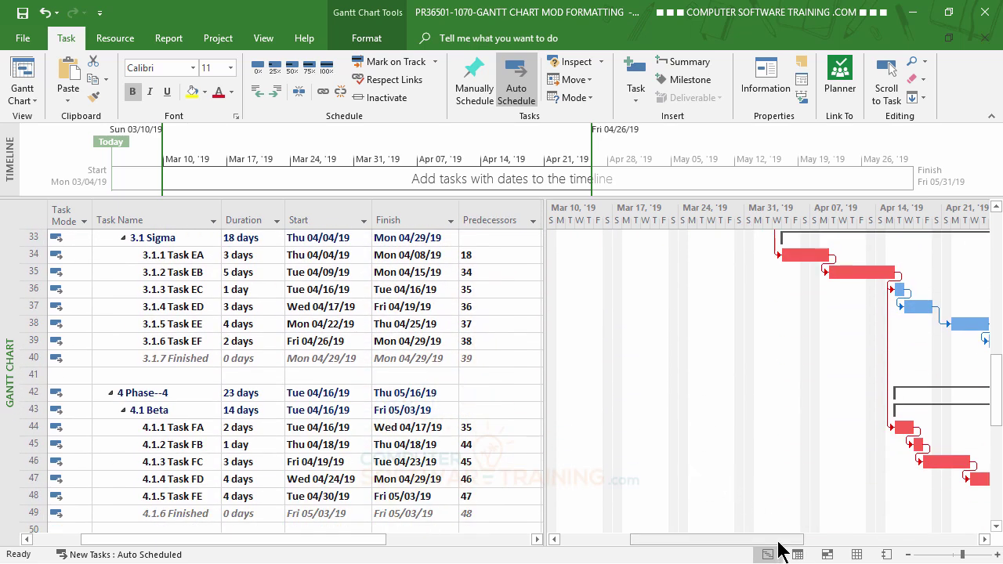
pyautogui.moveTo(779, 542); pyautogui.dragTo(836, 544)
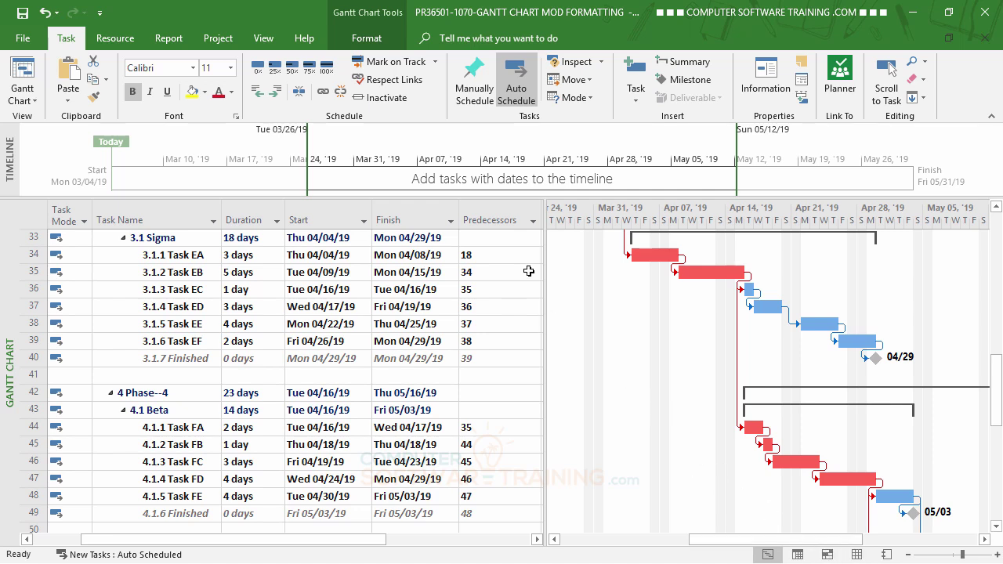
# Step: Inactivate Task EB in the Sigma group without deleting it
pyautogui.click(176, 272)
pyautogui.click(29, 271)
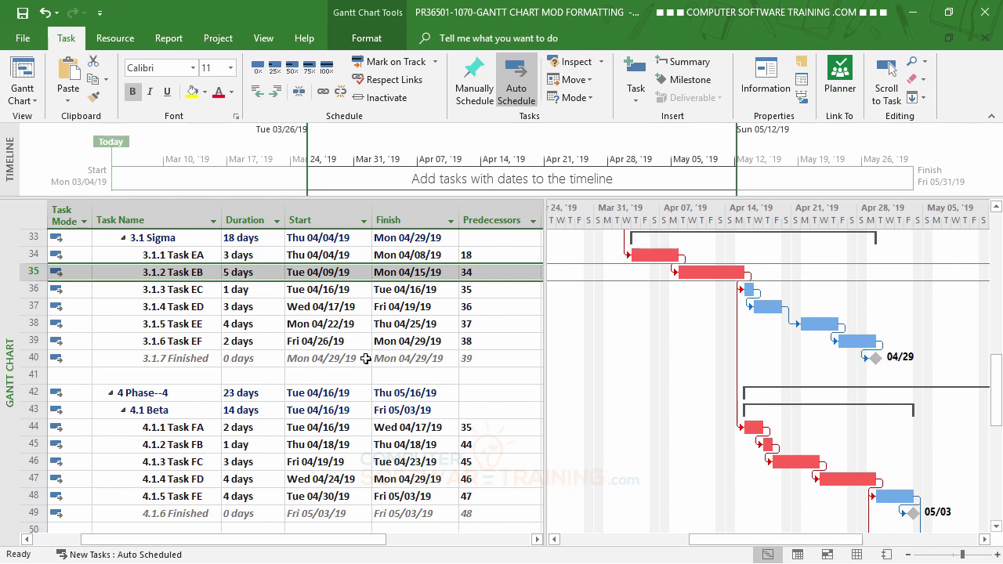
pyautogui.click(199, 275)
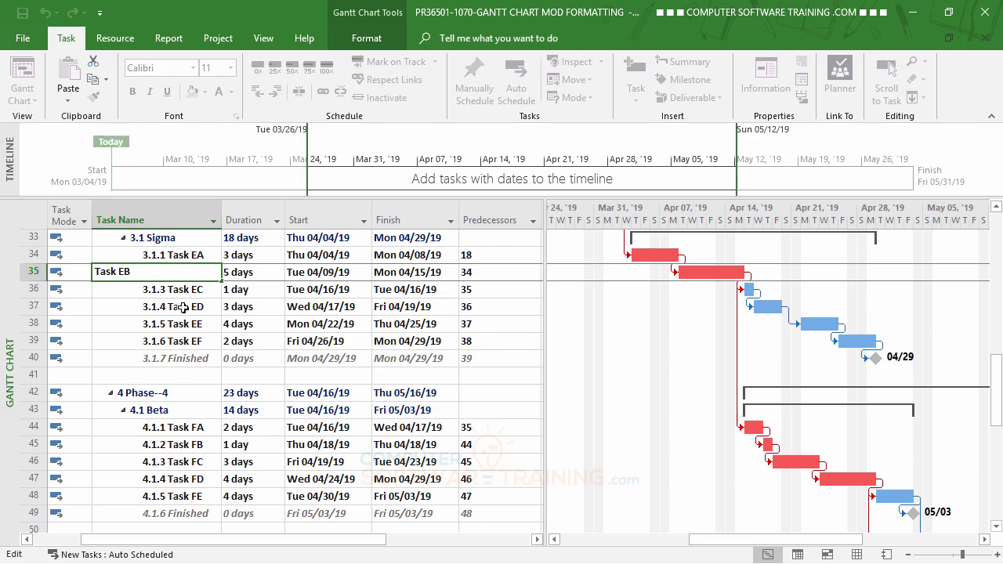
pyautogui.click(212, 353)
pyautogui.click(174, 273)
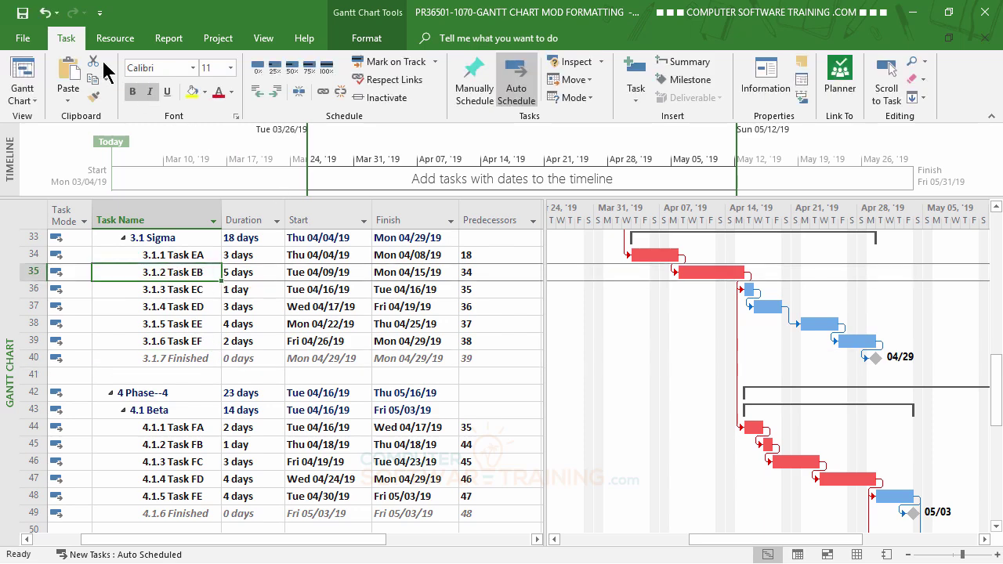
pyautogui.click(381, 100)
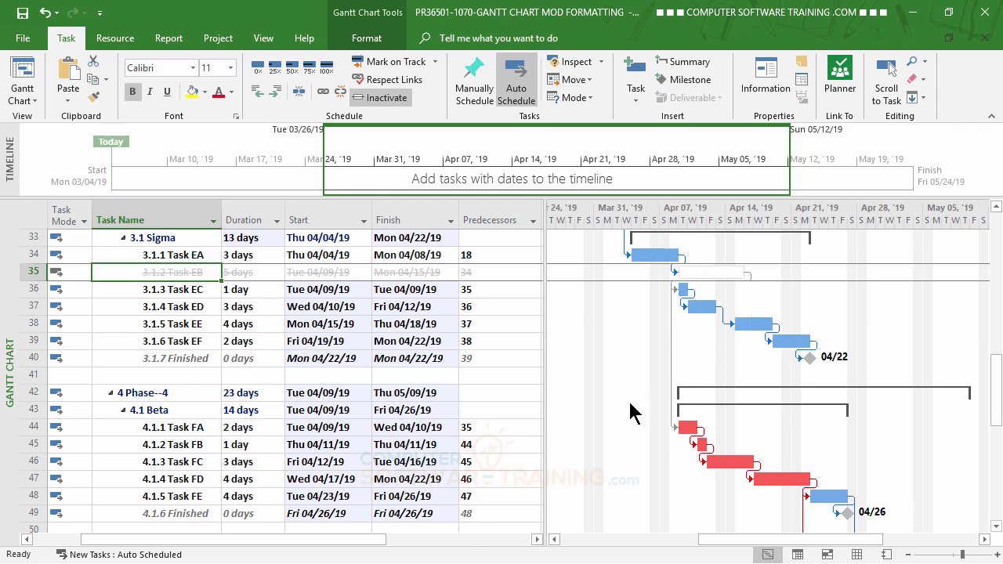
# Step: Inactivate Task EE in the Sigma group and Task FC in the Beta group, and check the overall project duration and finish date
pyautogui.click(171, 324)
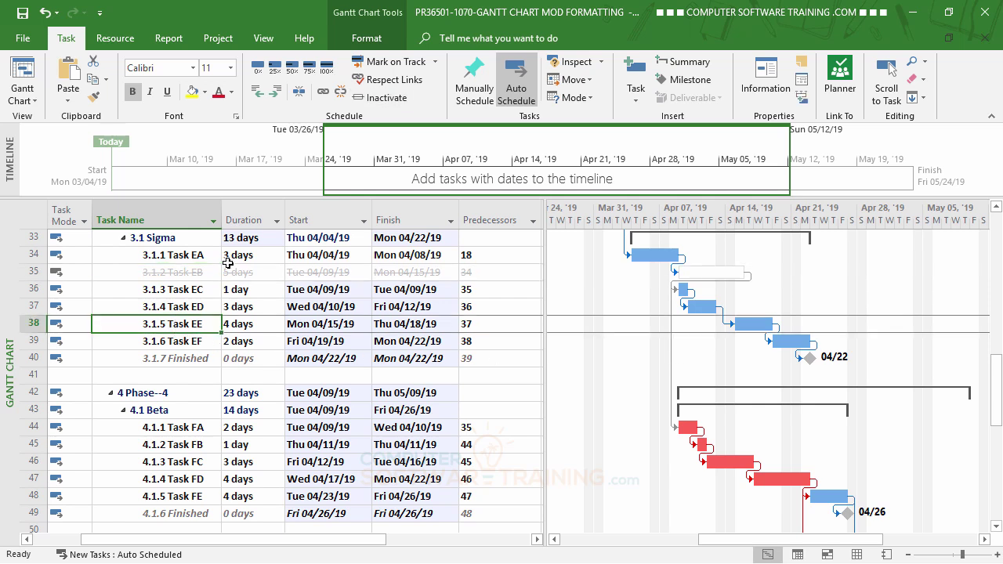
pyautogui.click(379, 99)
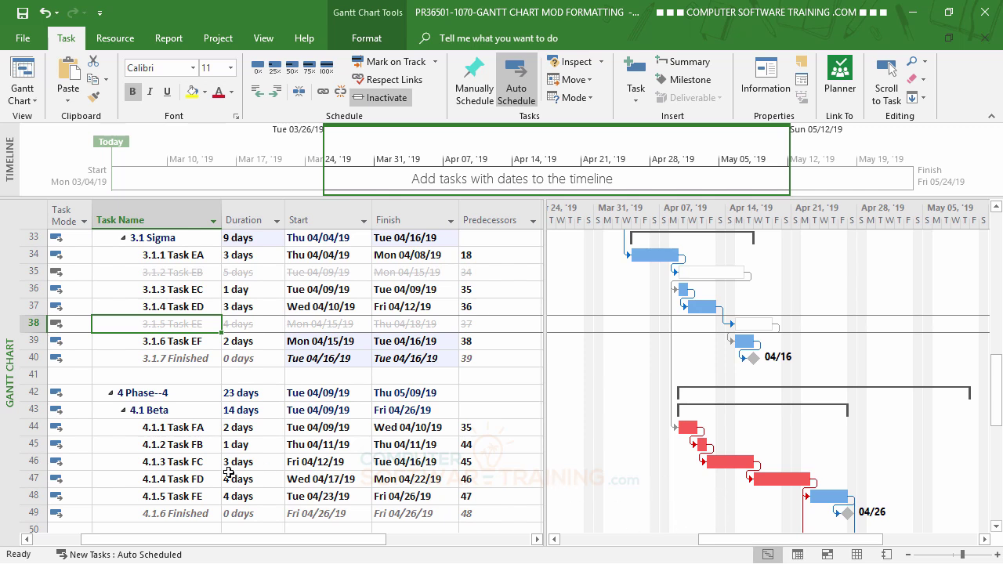
pyautogui.click(182, 462)
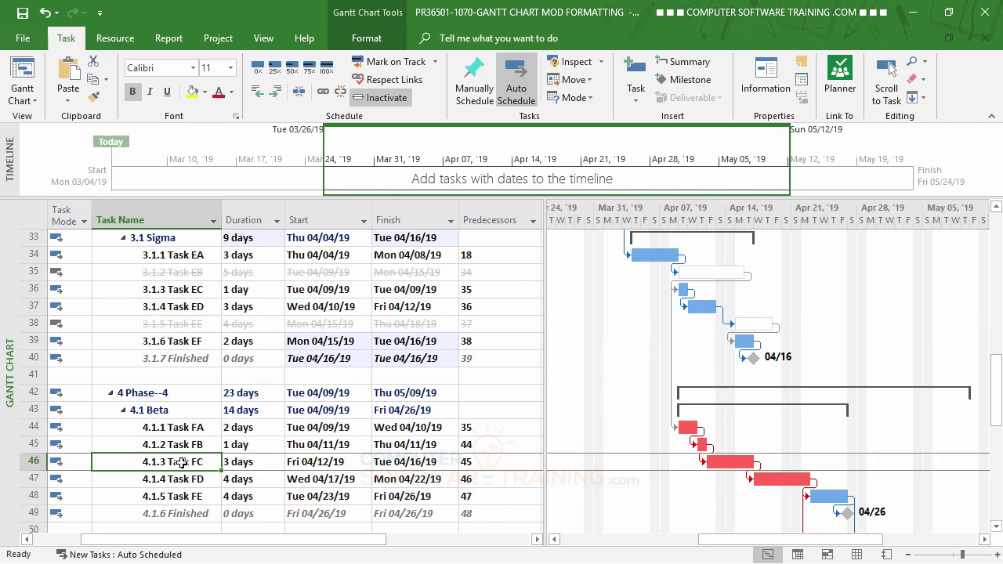
pyautogui.click(380, 95)
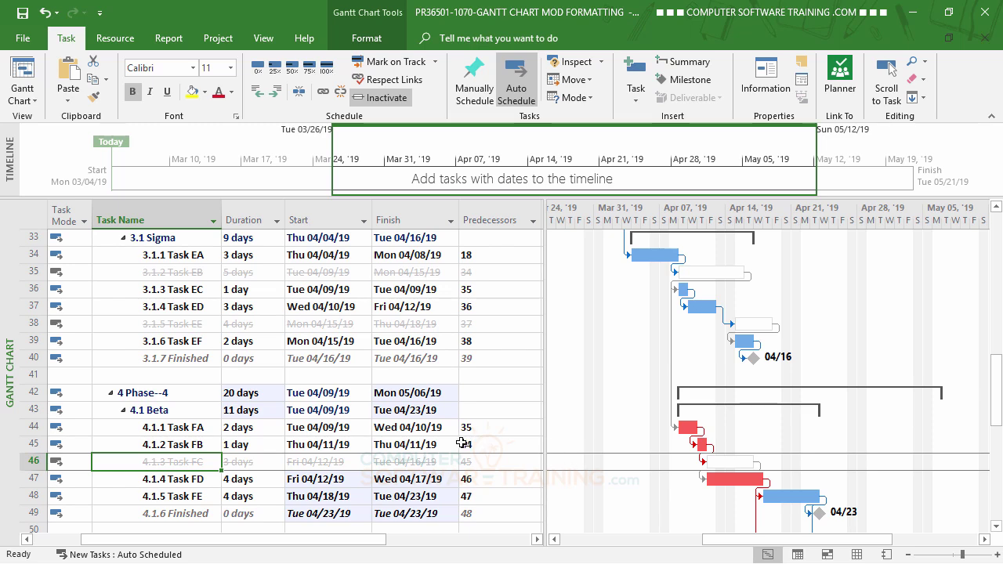
pyautogui.scroll(10, 463, 445)
pyautogui.scroll(1, 458, 445)
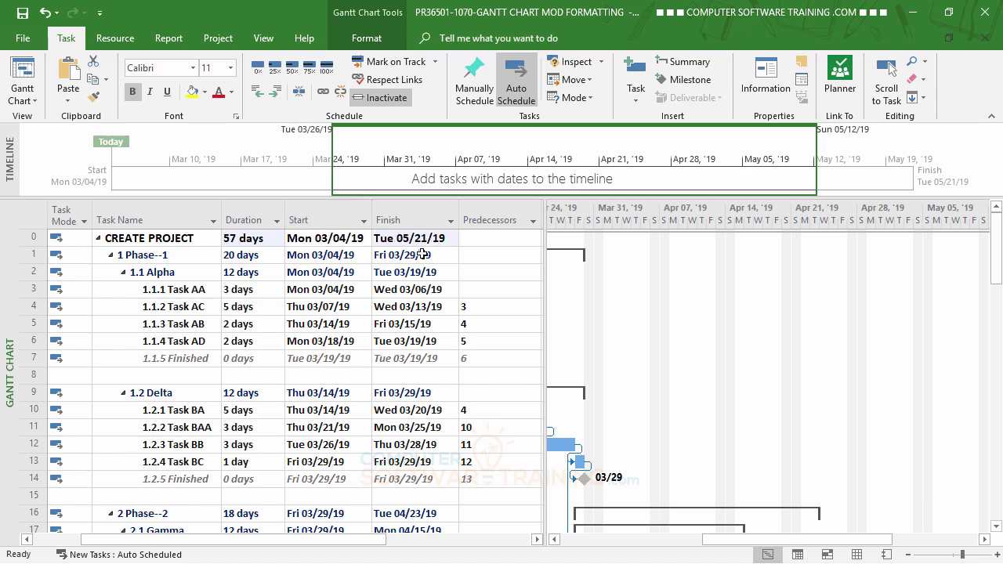
# Step: Reactivate Task FC in the Beta group and Tasks EE and EB in the Sigma group
pyautogui.scroll(-9, 462, 308)
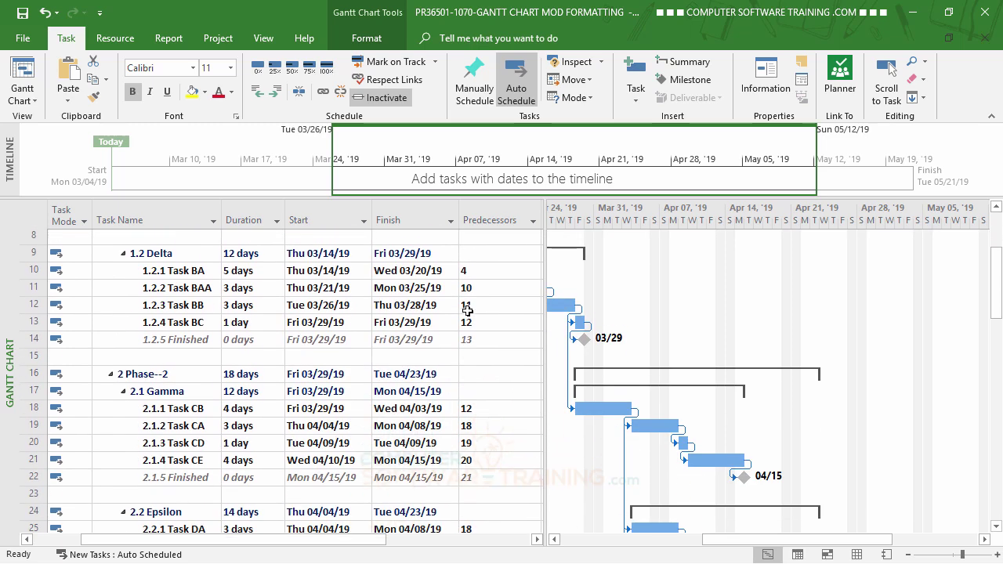
pyautogui.scroll(-3, 468, 312)
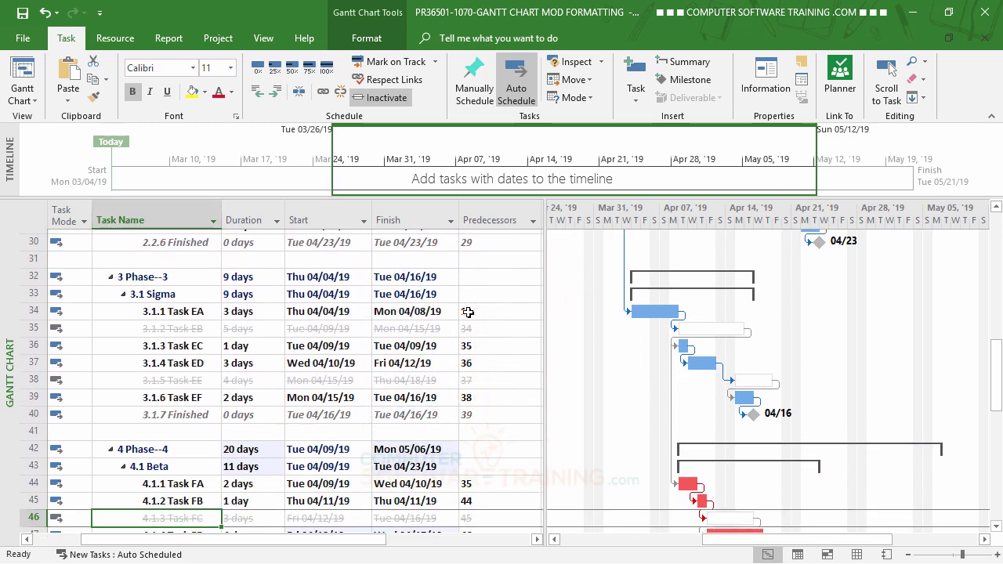
pyautogui.scroll(1, 468, 313)
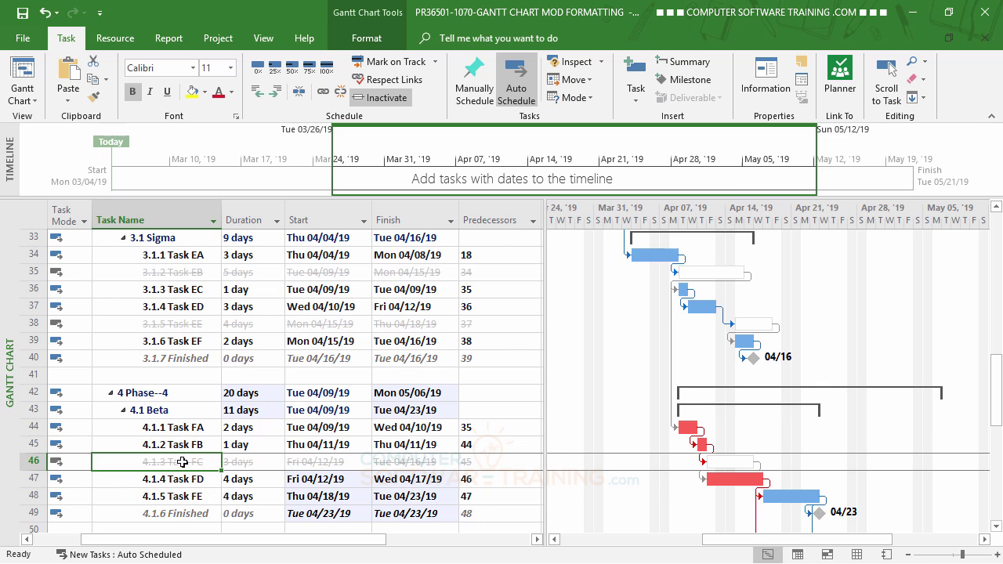
pyautogui.click(387, 98)
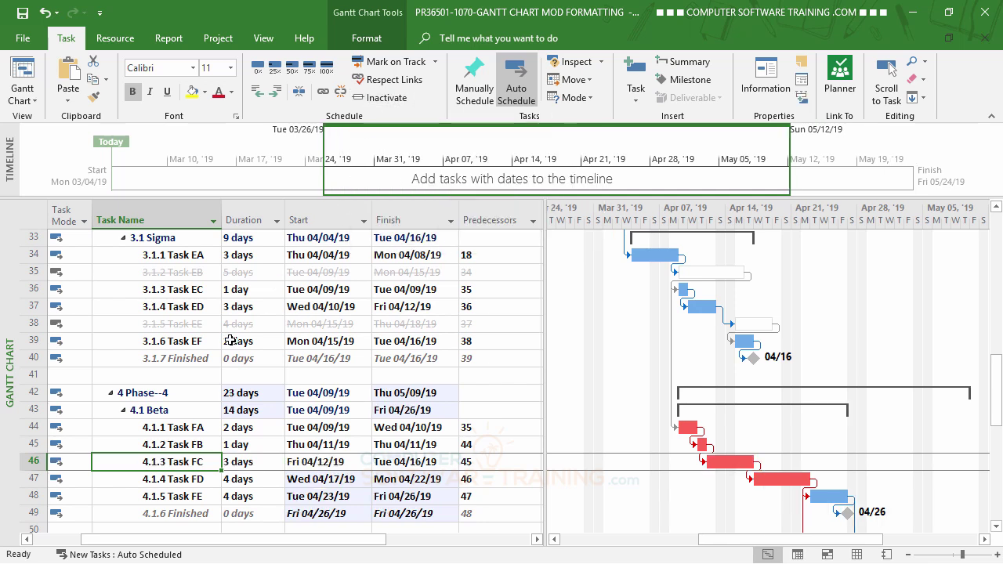
pyautogui.click(192, 323)
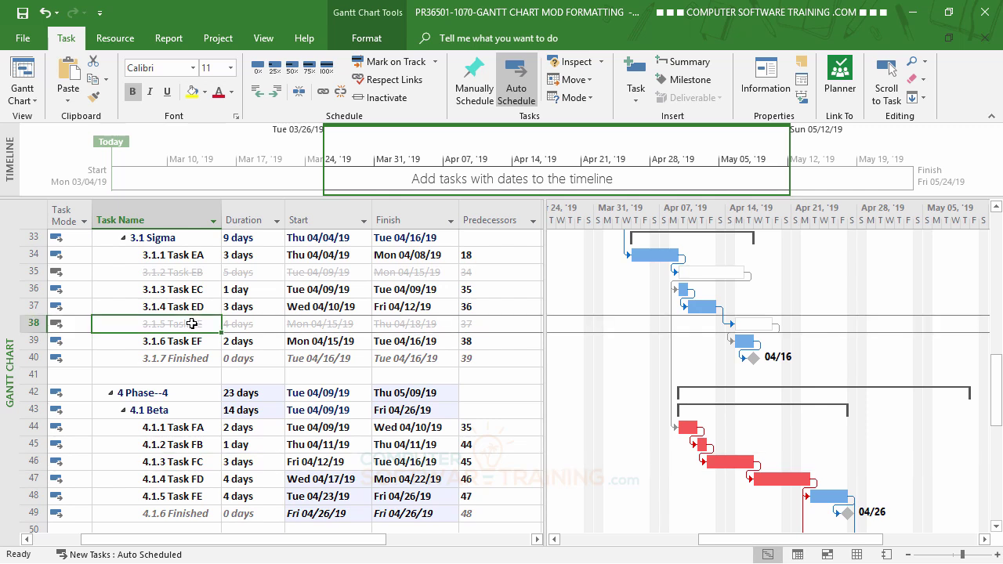
pyautogui.click(393, 102)
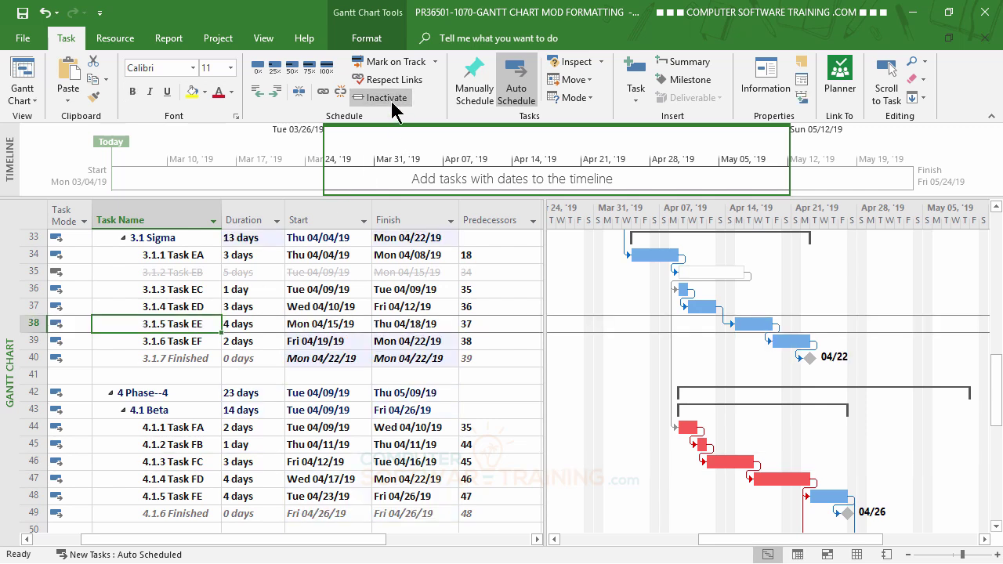
pyautogui.click(194, 279)
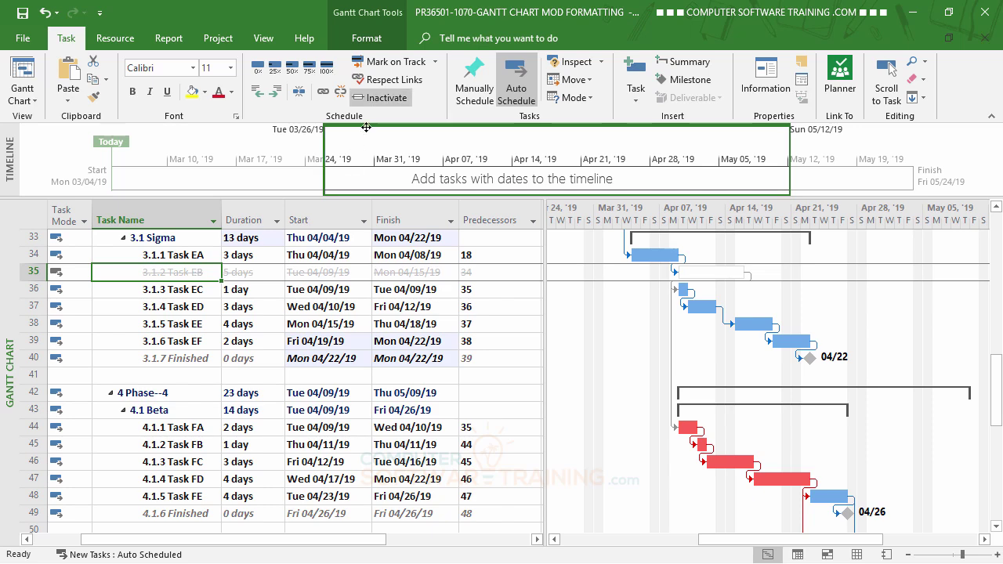
pyautogui.click(380, 99)
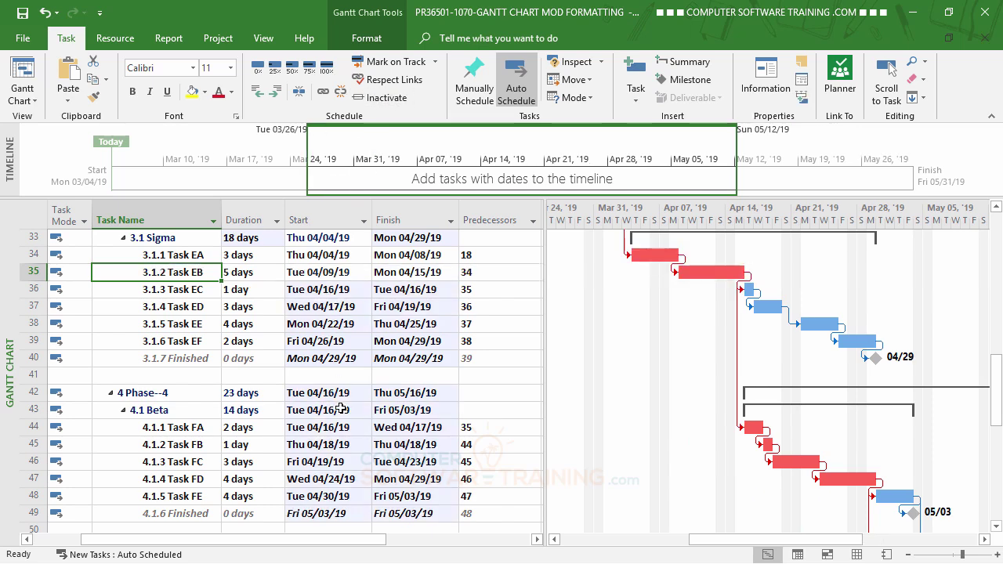
# Step: Inactivate Tasks FB, FC, FD and FE in the Beta group together, and review the following Omega and Kappa task bars
pyautogui.scroll(-5, 341, 409)
pyautogui.scroll(1, 341, 409)
pyautogui.scroll(1, 341, 408)
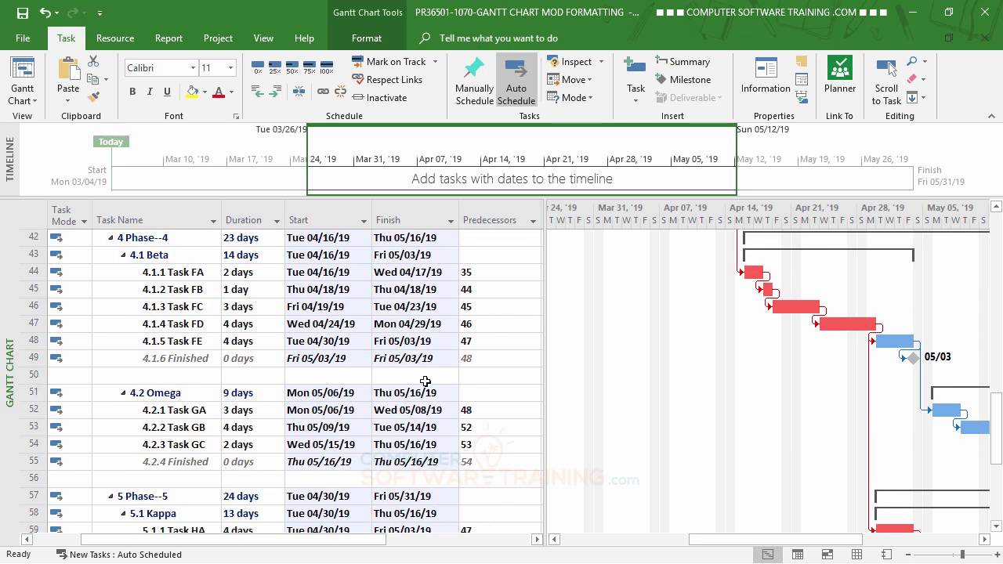
pyautogui.click(183, 291)
pyautogui.moveTo(182, 296); pyautogui.dragTo(186, 335)
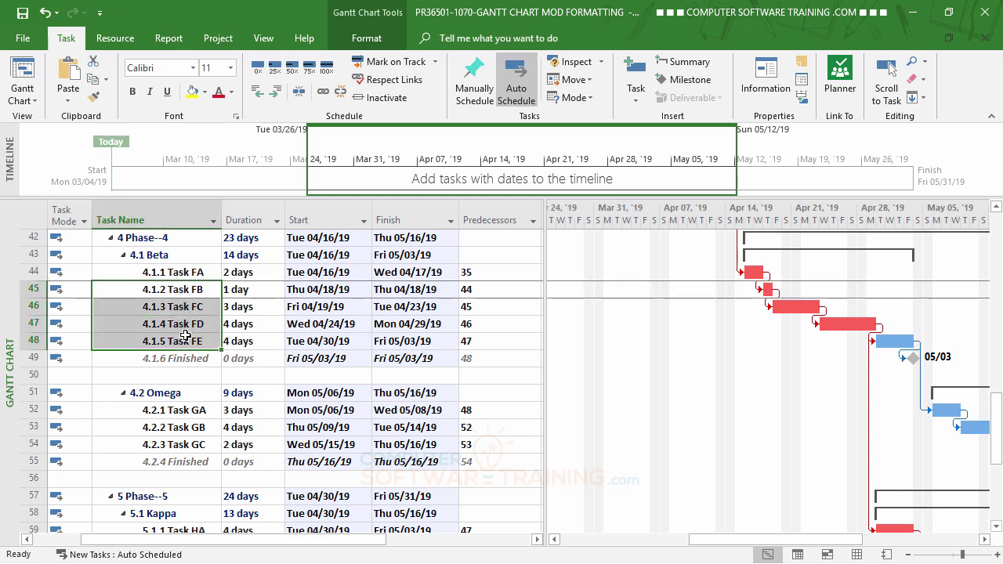
pyautogui.click(379, 98)
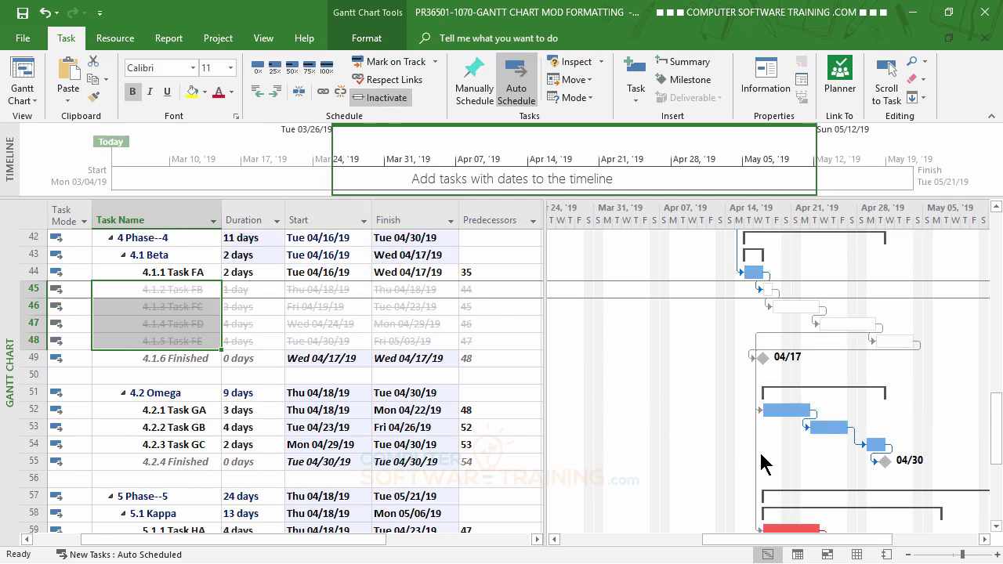
pyautogui.scroll(-3, 894, 502)
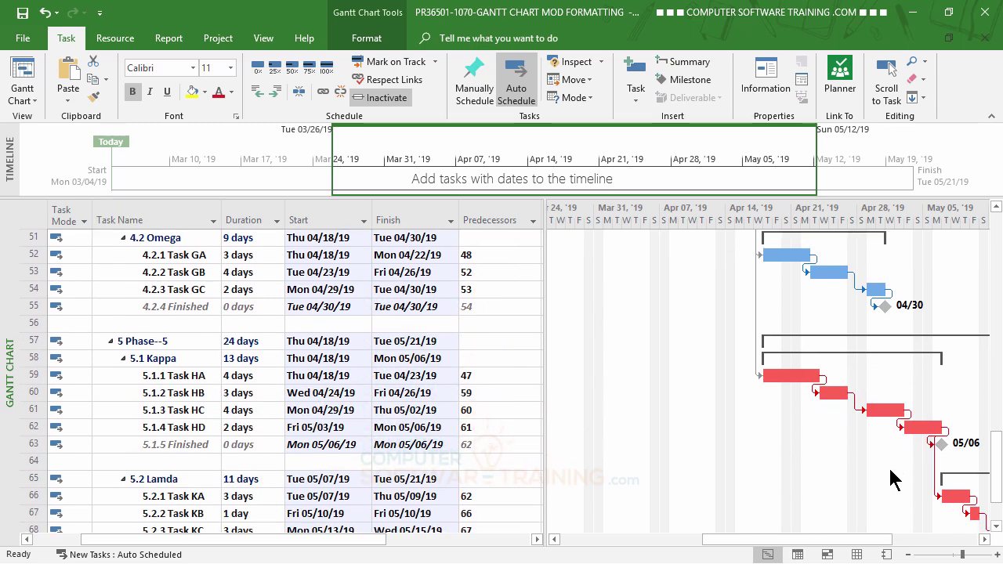
pyautogui.scroll(1, 752, 467)
pyautogui.scroll(3, 683, 460)
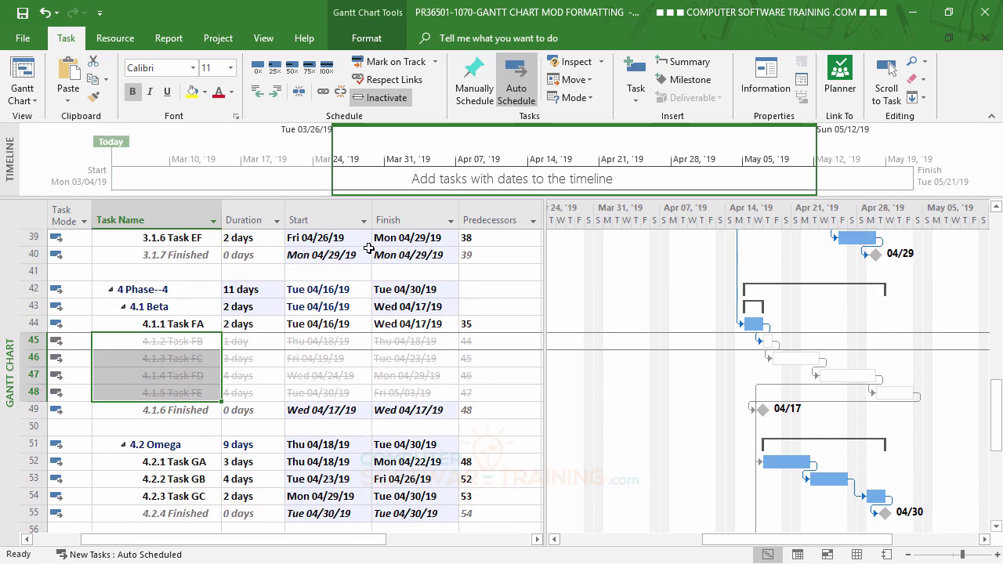
# Step: Reactivate Tasks FB through FE in the Beta group and check the overall project duration and finish date
pyautogui.click(372, 100)
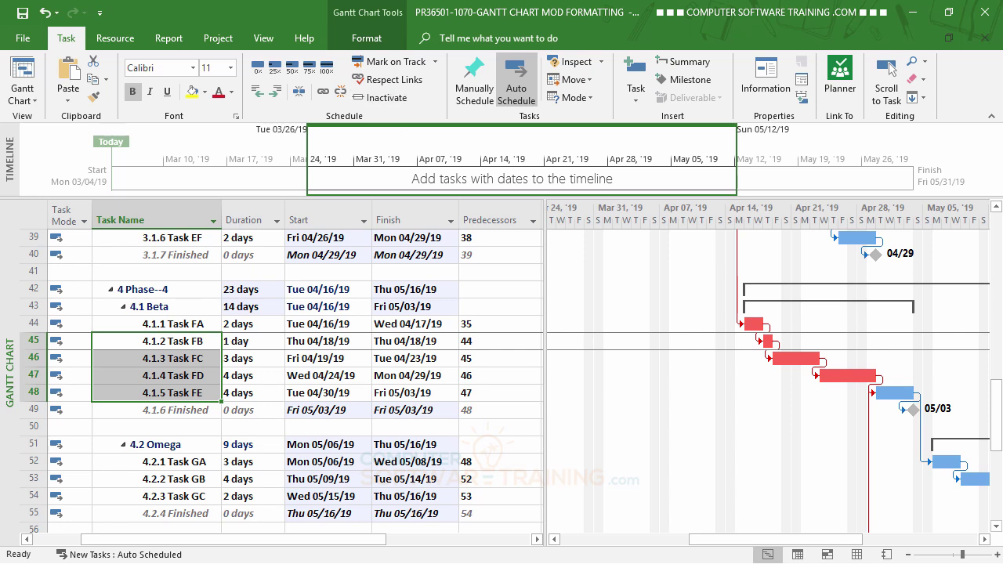
pyautogui.click(311, 358)
pyautogui.scroll(6, 289, 373)
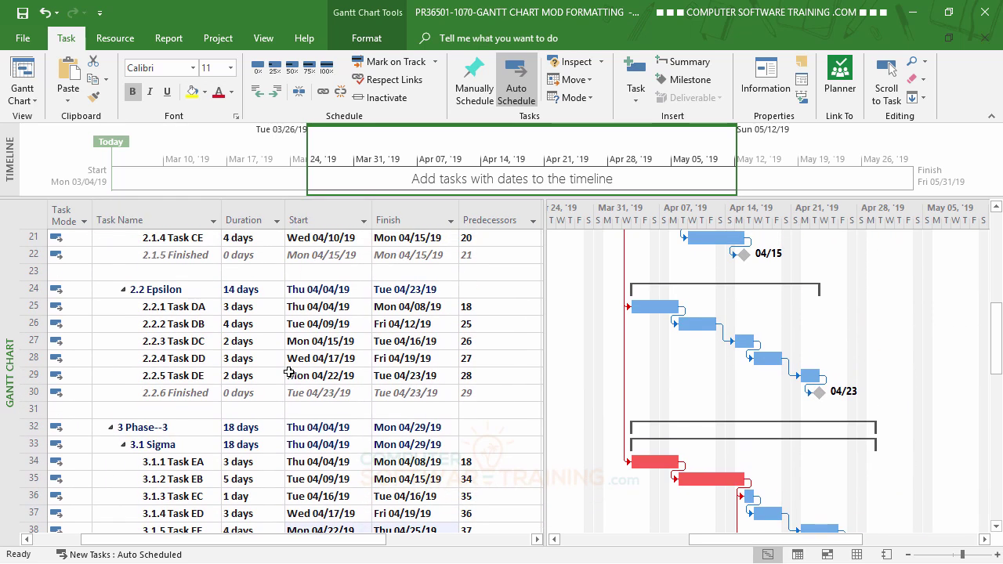
pyautogui.scroll(7, 289, 373)
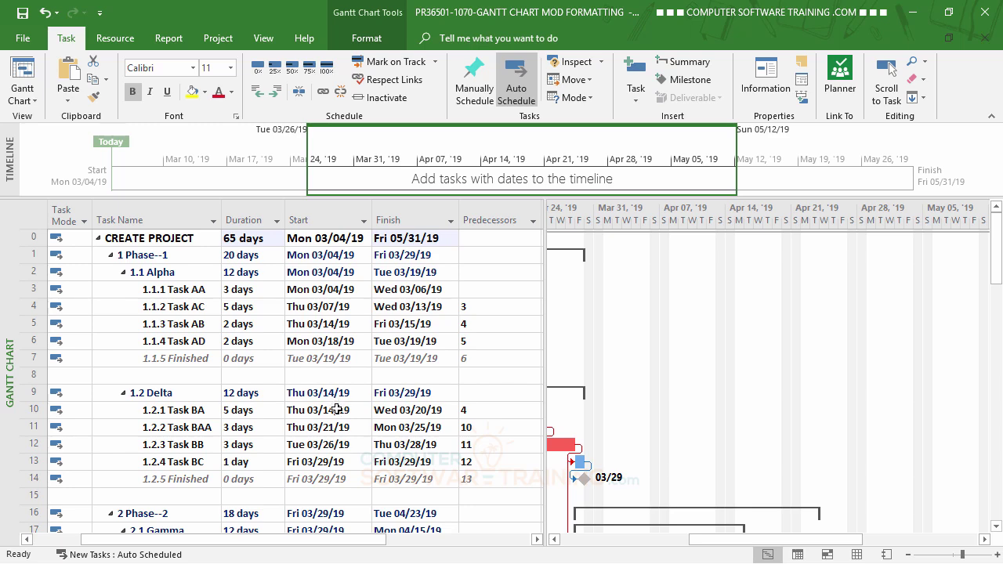
pyautogui.scroll(-3, 336, 408)
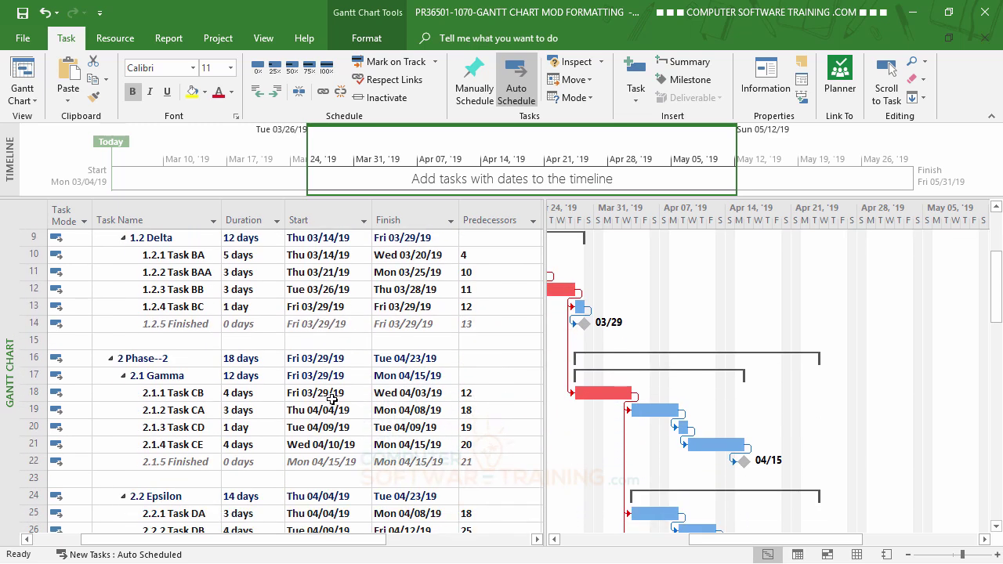